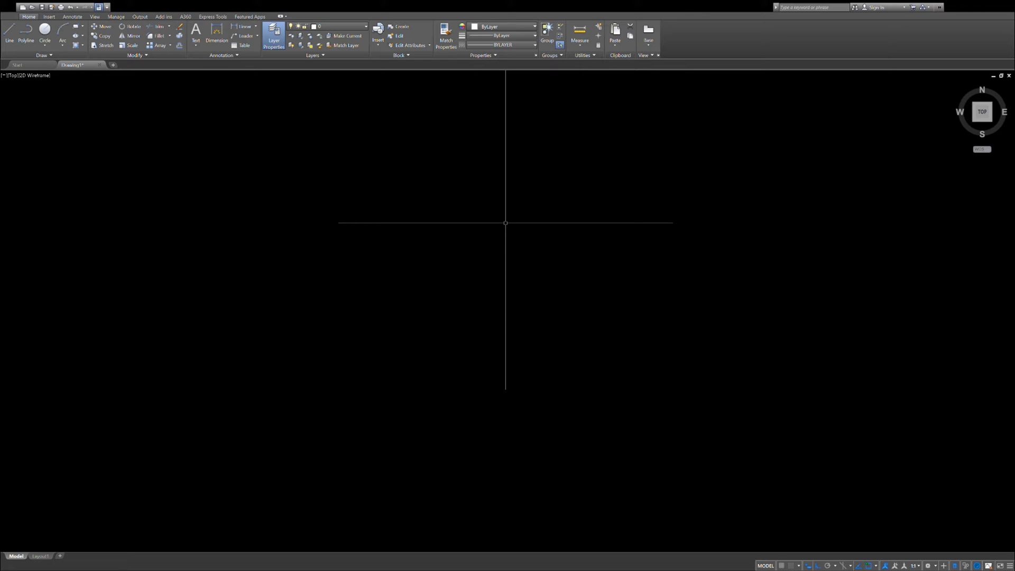
Step: Examine the large circle at full extent and at closer range, selecting it to identify its outline
{"action": "middle_click", "coordinate": [506, 222]}
{"action": "middle_click", "coordinate": [506, 223]}
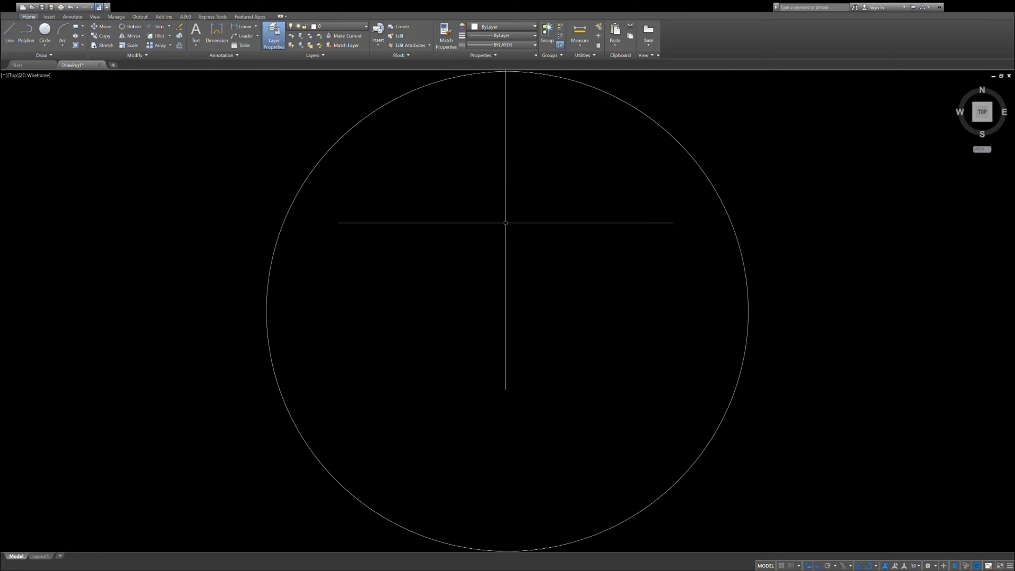
{"action": "scroll", "coordinate": [505, 223], "scroll_direction": "down", "scroll_amount": 4}
{"action": "left_click", "coordinate": [559, 189]}
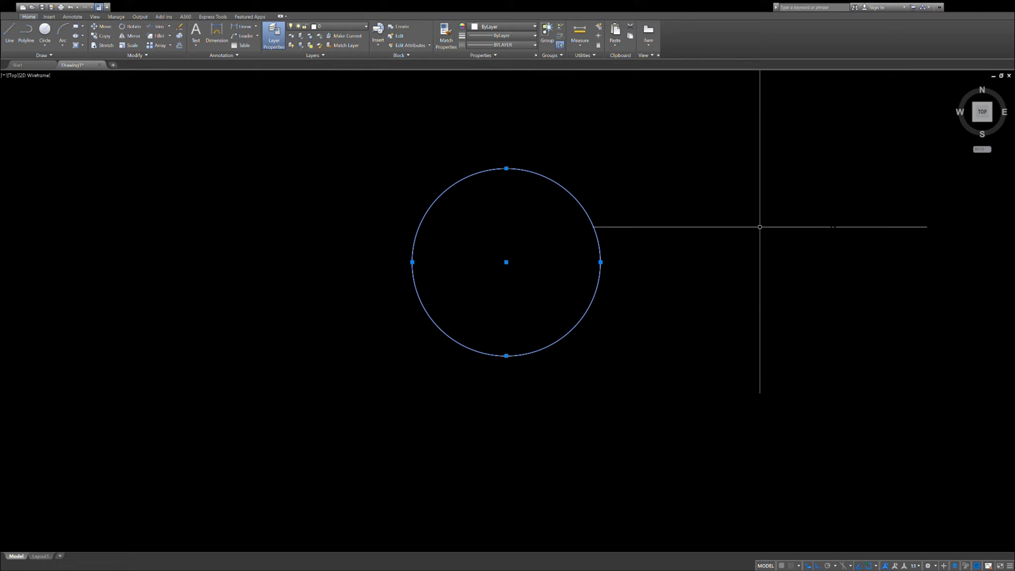
{"action": "key", "text": "Escape"}
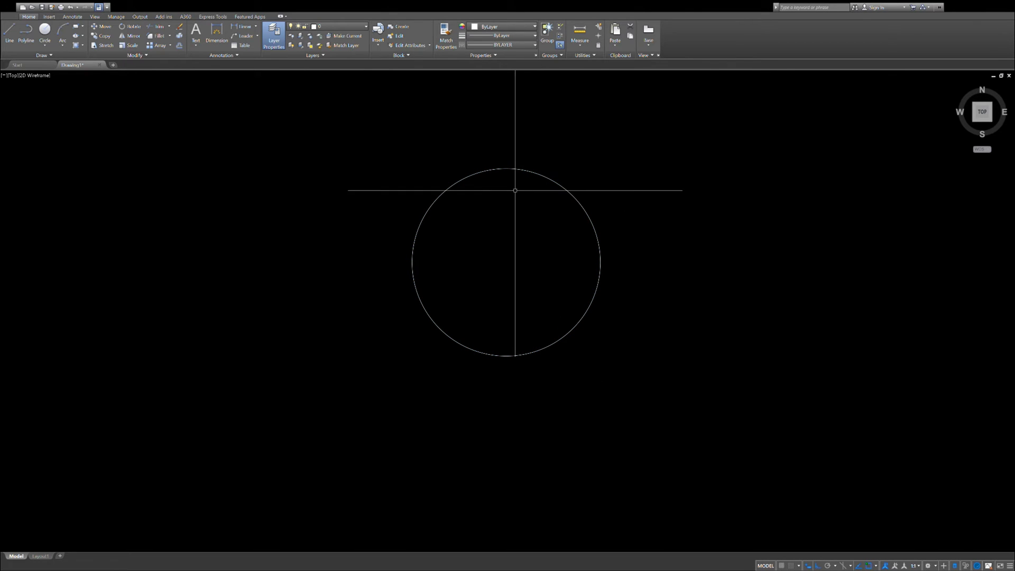
{"action": "scroll", "coordinate": [511, 196], "scroll_direction": "up", "scroll_amount": 2}
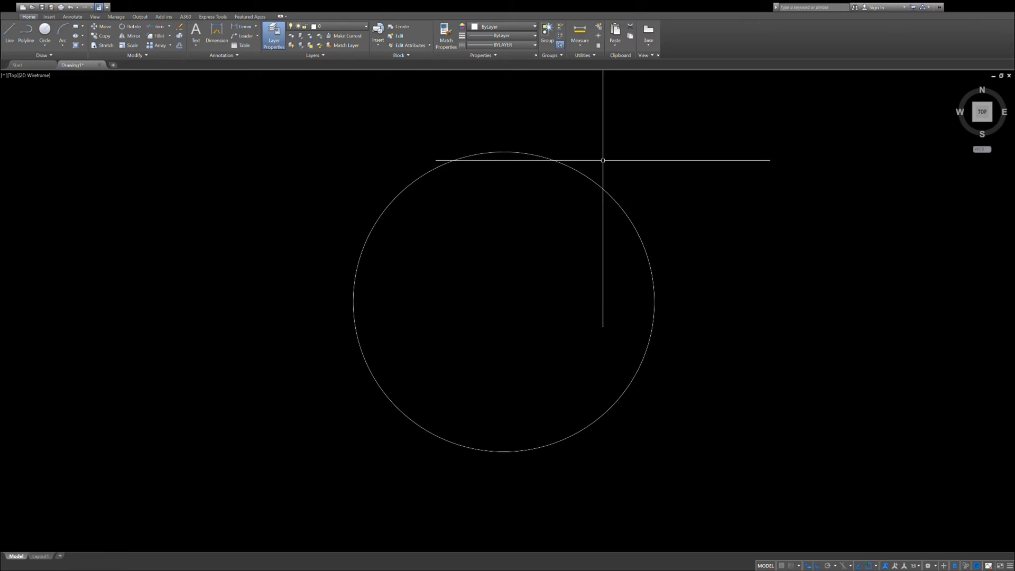
{"action": "left_click", "coordinate": [587, 175]}
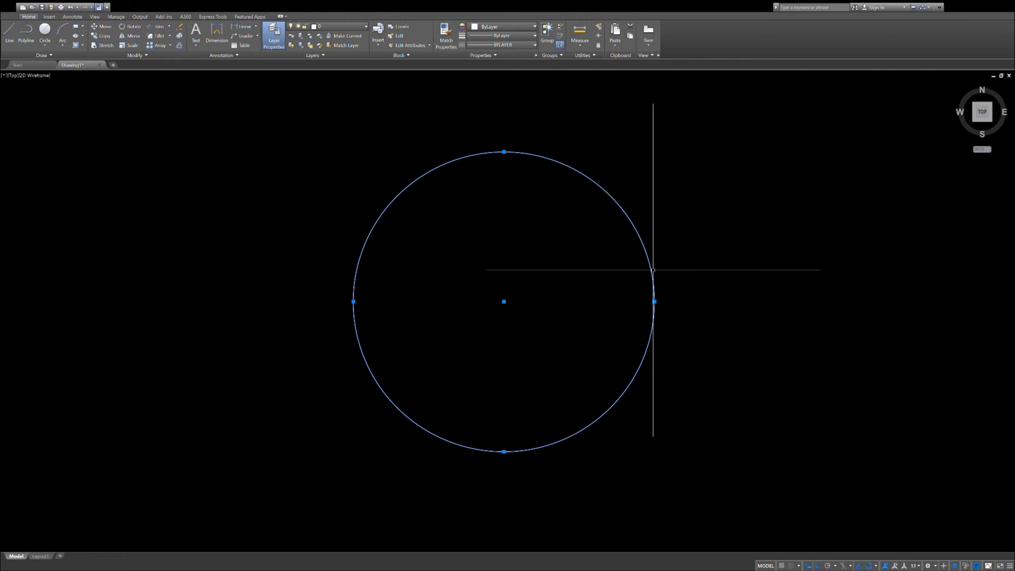
{"action": "key", "text": "Escape"}
Step: Draw a vertical line from the circle's top quadrant point straight down, about half the radius long
{"action": "left_click", "coordinate": [611, 152]}
{"action": "left_click", "coordinate": [552, 210]}
{"action": "key", "text": "Escape"}
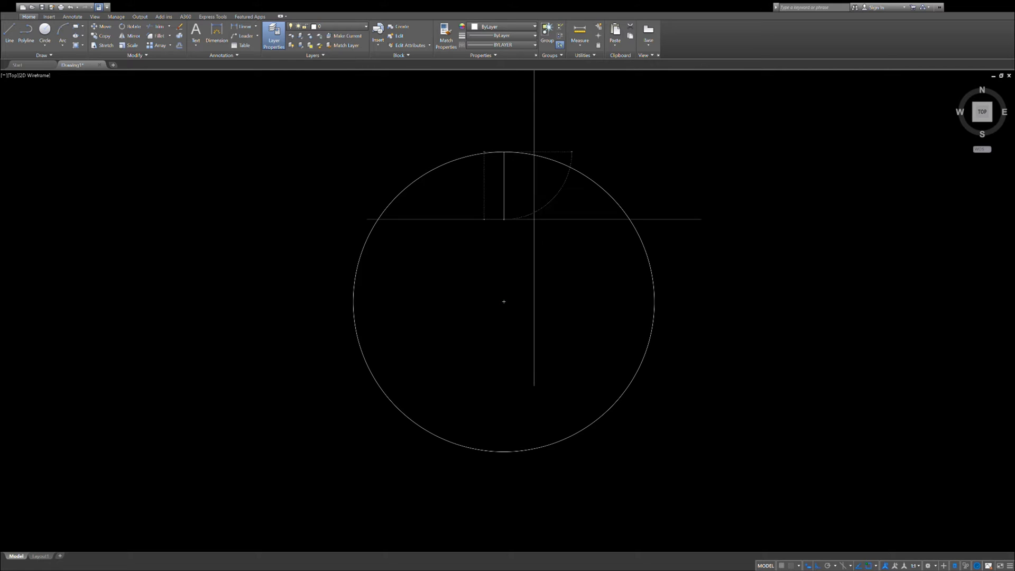
{"action": "scroll", "coordinate": [504, 153], "scroll_direction": "up", "scroll_amount": 3}
{"action": "left_click", "coordinate": [495, 160]}
{"action": "scroll", "coordinate": [497, 172], "scroll_direction": "down", "scroll_amount": 5}
{"action": "scroll", "coordinate": [496, 173], "scroll_direction": "up", "scroll_amount": 8}
{"action": "scroll", "coordinate": [496, 172], "scroll_direction": "up", "scroll_amount": 6}
{"action": "key", "text": "Escape"}
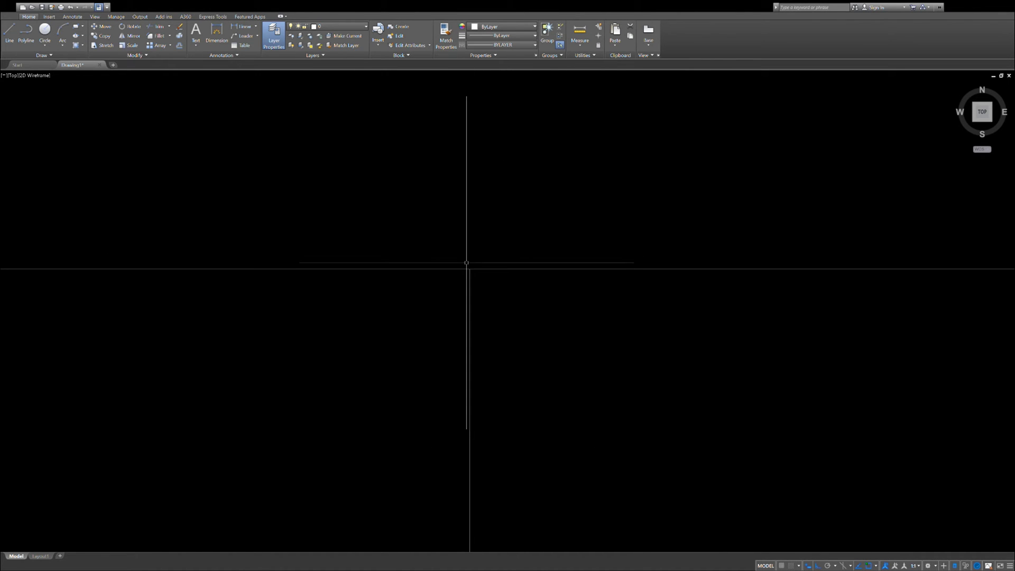
Step: Examine the circle's curvature where the vertical line meets its top, at several zoom levels
{"action": "scroll", "coordinate": [468, 263], "scroll_direction": "up", "scroll_amount": 5}
{"action": "scroll", "coordinate": [479, 286], "scroll_direction": "up", "scroll_amount": 5}
{"action": "scroll", "coordinate": [567, 268], "scroll_direction": "down", "scroll_amount": 4}
{"action": "scroll", "coordinate": [499, 265], "scroll_direction": "down", "scroll_amount": 6}
{"action": "scroll", "coordinate": [500, 267], "scroll_direction": "down", "scroll_amount": 3}
{"action": "scroll", "coordinate": [476, 277], "scroll_direction": "up", "scroll_amount": 2}
{"action": "scroll", "coordinate": [467, 158], "scroll_direction": "up", "scroll_amount": 7}
{"action": "scroll", "coordinate": [517, 186], "scroll_direction": "up", "scroll_amount": 6}
{"action": "scroll", "coordinate": [635, 258], "scroll_direction": "down", "scroll_amount": 6}
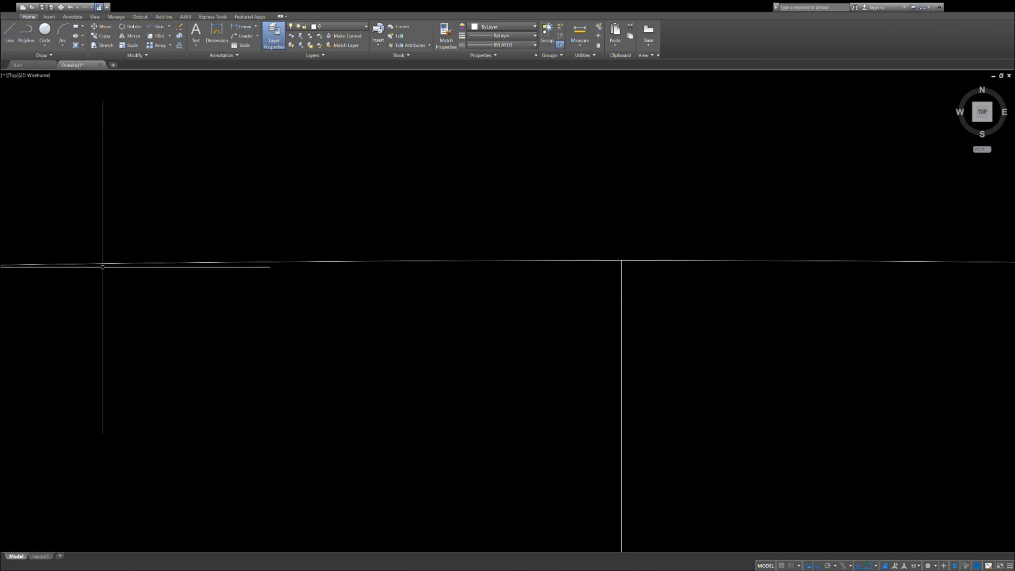
{"action": "scroll", "coordinate": [625, 253], "scroll_direction": "up", "scroll_amount": 3}
{"action": "scroll", "coordinate": [632, 272], "scroll_direction": "up", "scroll_amount": 6}
{"action": "scroll", "coordinate": [407, 287], "scroll_direction": "up", "scroll_amount": 2}
{"action": "scroll", "coordinate": [362, 274], "scroll_direction": "up", "scroll_amount": 3}
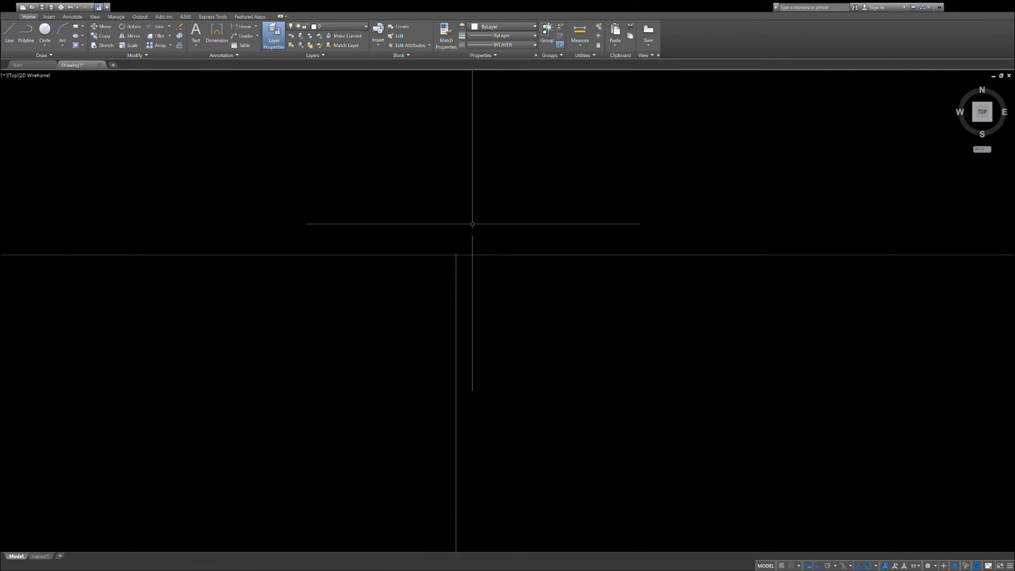
Step: Draw a long, thin horizontal rectangle just above the circle's top, starting slightly left of the vertical line
{"action": "left_click", "coordinate": [443, 184]}
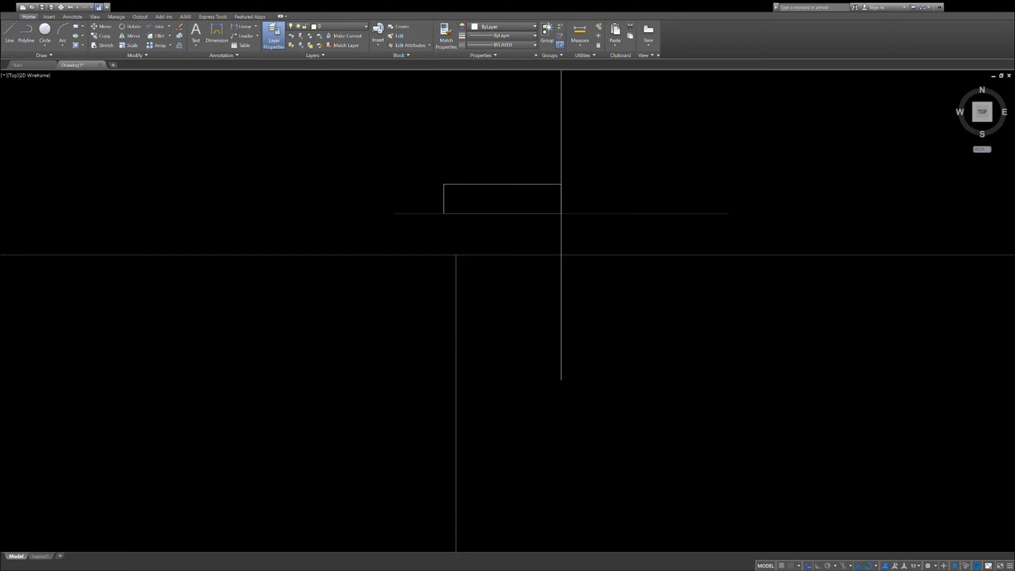
{"action": "key", "text": "Tab"}
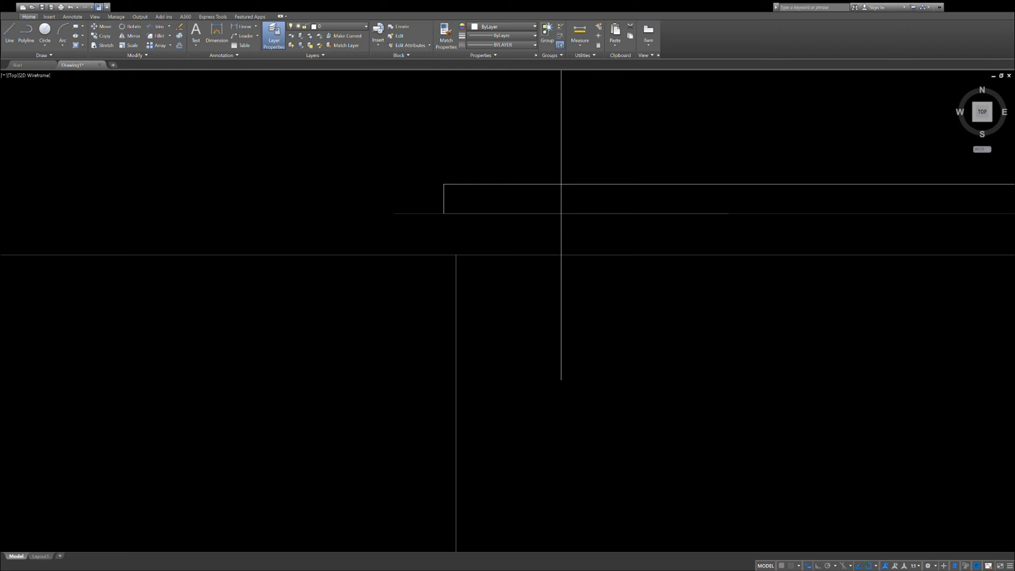
{"action": "scroll", "coordinate": [479, 244], "scroll_direction": "down", "scroll_amount": 5}
{"action": "scroll", "coordinate": [487, 242], "scroll_direction": "up", "scroll_amount": 2}
Step: Move the rectangle farther above the circle, with its left end aligned with the vertical line
{"action": "left_click", "coordinate": [554, 225]}
{"action": "type", "text": "m"}
{"action": "key", "text": "Return"}
{"action": "left_click", "coordinate": [555, 194]}
{"action": "left_click", "coordinate": [557, 131]}
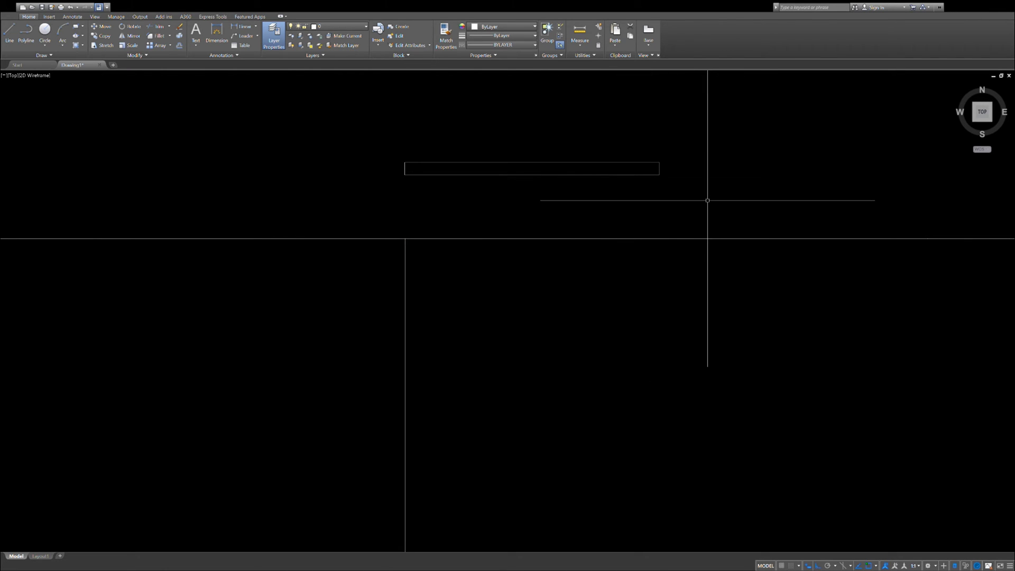
Step: Move the thin rectangle so the midpoint of its bottom edge sits on the vertical line's top endpoint
{"action": "scroll", "coordinate": [541, 322], "scroll_direction": "down", "scroll_amount": 6}
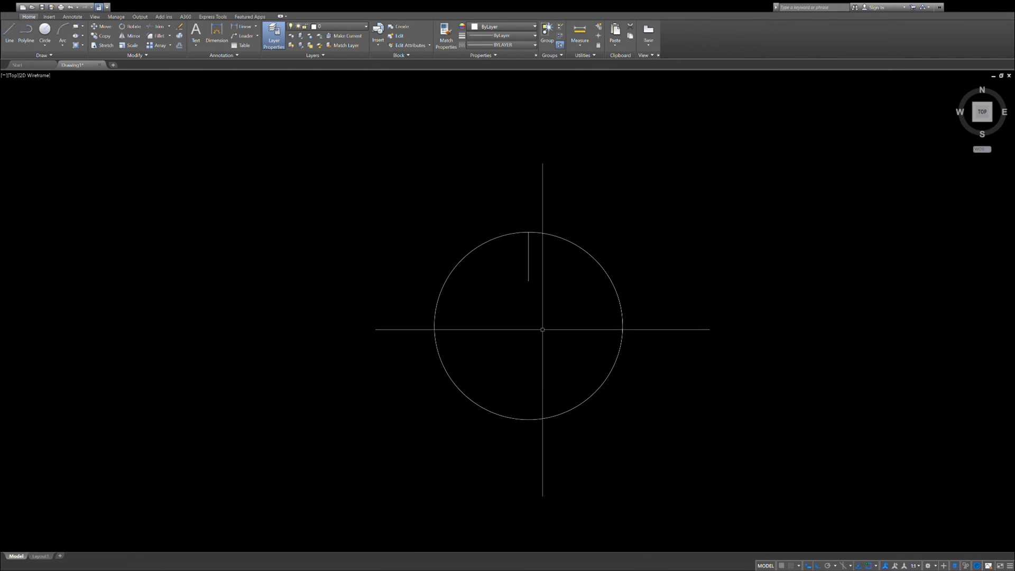
{"action": "scroll", "coordinate": [521, 239], "scroll_direction": "up", "scroll_amount": 10}
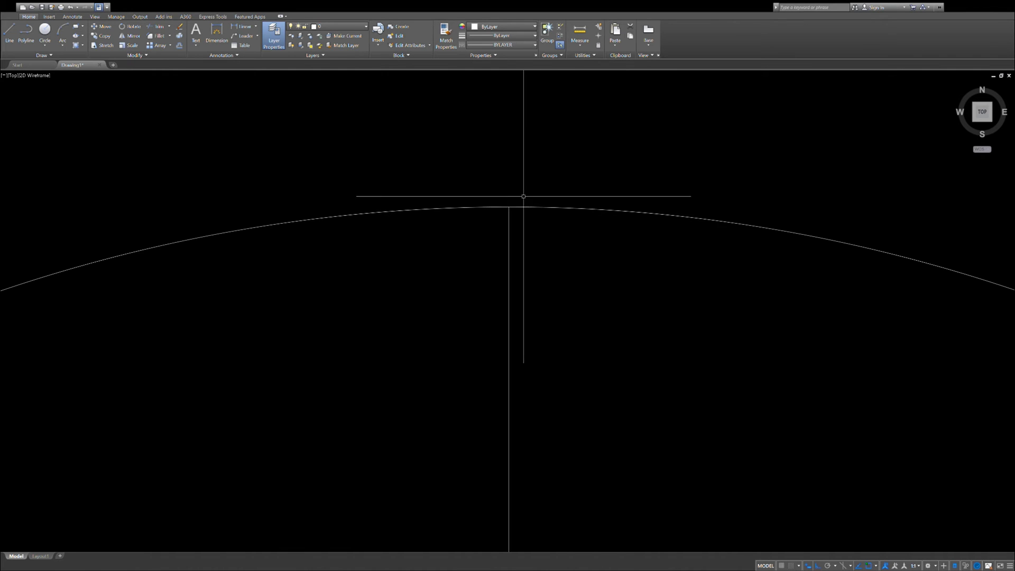
{"action": "scroll", "coordinate": [511, 202], "scroll_direction": "up", "scroll_amount": 10}
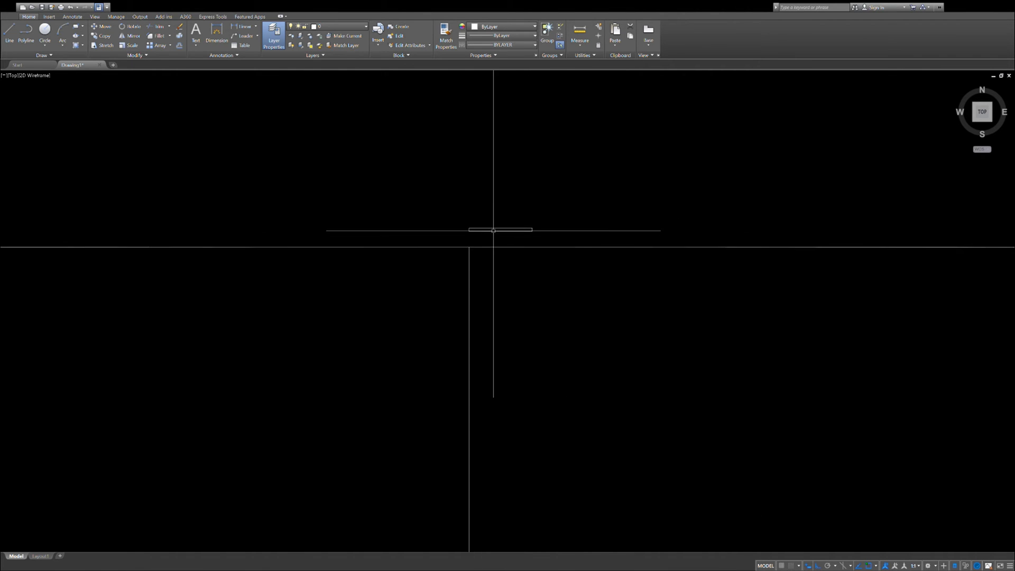
{"action": "scroll", "coordinate": [488, 234], "scroll_direction": "up", "scroll_amount": 5}
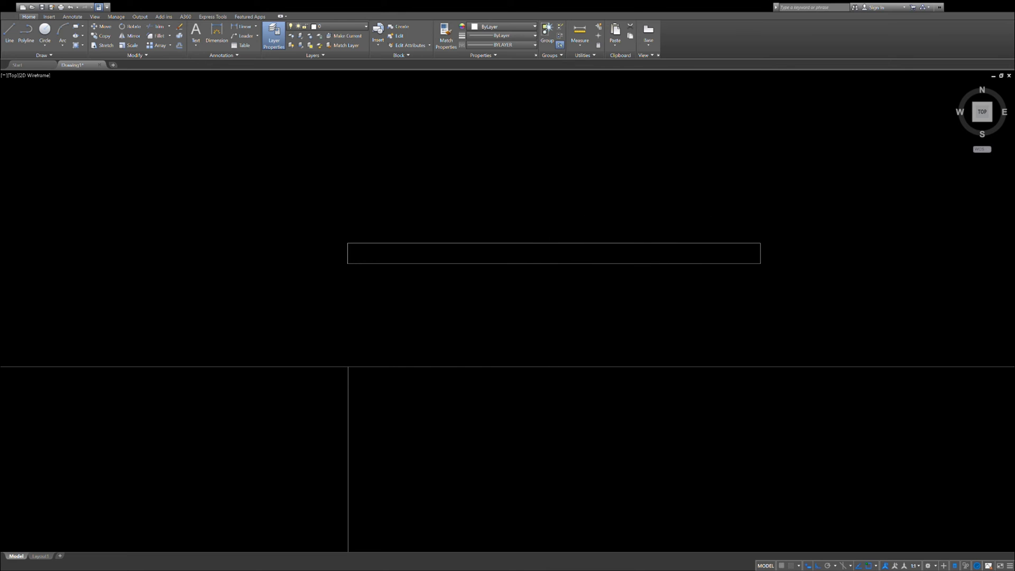
{"action": "left_click", "coordinate": [587, 264]}
{"action": "left_click", "coordinate": [345, 383]}
{"action": "scroll", "coordinate": [347, 382], "scroll_direction": "up", "scroll_amount": 2}
{"action": "left_click", "coordinate": [383, 358]}
{"action": "left_click_drag", "start_coordinate": [313, 358], "coordinate": [312, 359]}
{"action": "key", "text": "Escape"}
Step: Examine the contact between the rectangle's bottom edge and the circle at the midpoint and the right corner
{"action": "scroll", "coordinate": [344, 347], "scroll_direction": "up", "scroll_amount": 5}
{"action": "scroll", "coordinate": [387, 329], "scroll_direction": "up", "scroll_amount": 5}
{"action": "scroll", "coordinate": [481, 378], "scroll_direction": "up", "scroll_amount": 5}
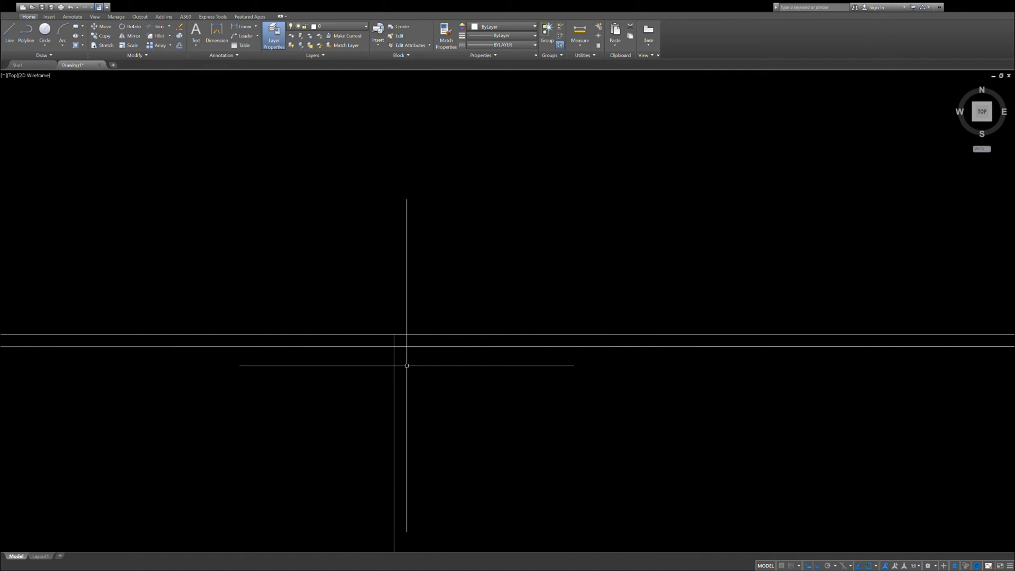
{"action": "scroll", "coordinate": [399, 304], "scroll_direction": "down", "scroll_amount": 5}
{"action": "scroll", "coordinate": [480, 357], "scroll_direction": "down", "scroll_amount": 5}
{"action": "scroll", "coordinate": [465, 335], "scroll_direction": "down", "scroll_amount": 5}
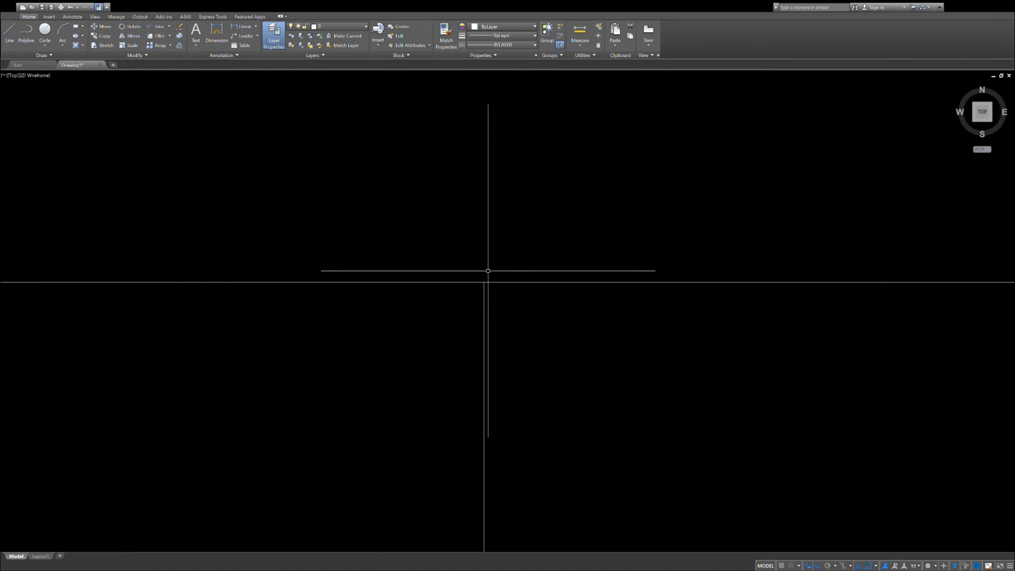
{"action": "scroll", "coordinate": [487, 273], "scroll_direction": "up", "scroll_amount": 5}
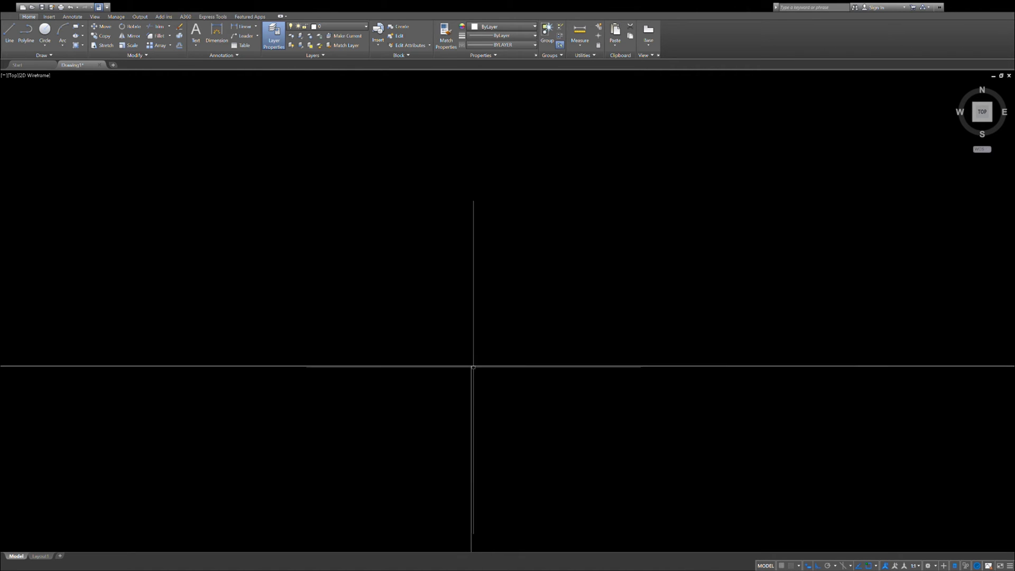
{"action": "scroll", "coordinate": [473, 367], "scroll_direction": "up", "scroll_amount": 5}
{"action": "scroll", "coordinate": [473, 370], "scroll_direction": "down", "scroll_amount": 3}
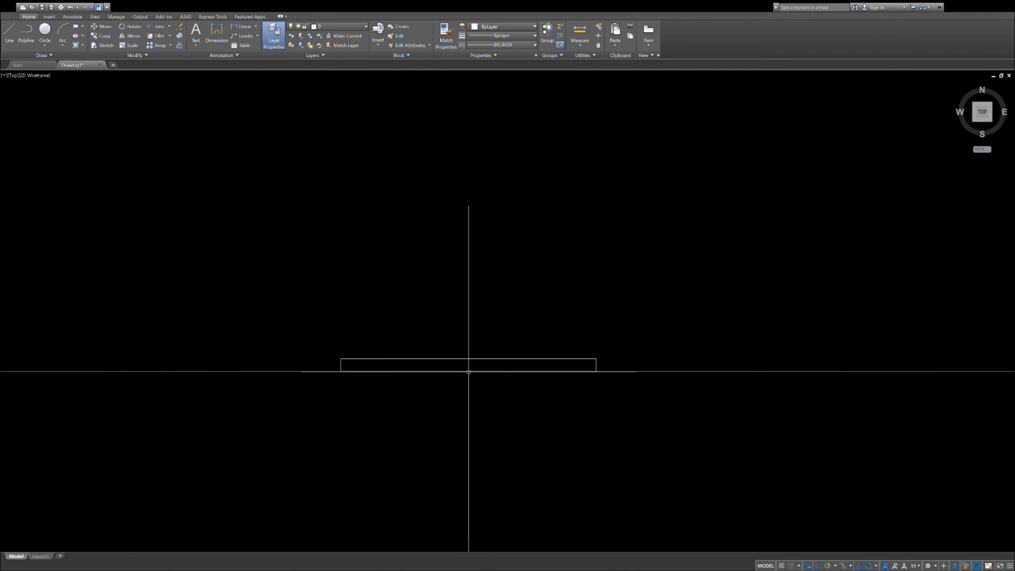
{"action": "scroll", "coordinate": [594, 372], "scroll_direction": "up", "scroll_amount": 4}
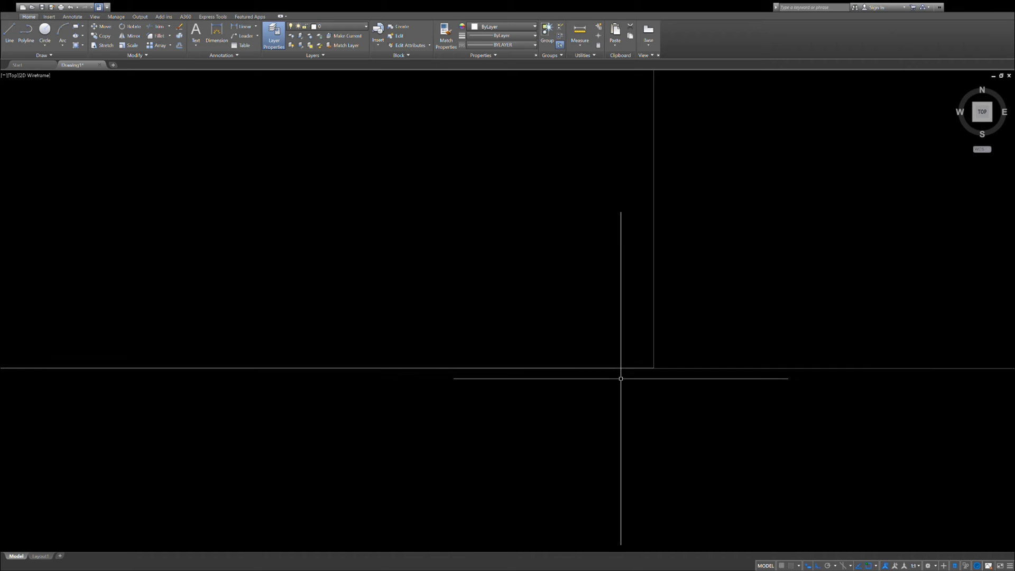
{"action": "scroll", "coordinate": [622, 378], "scroll_direction": "up", "scroll_amount": 5}
{"action": "scroll", "coordinate": [680, 363], "scroll_direction": "down", "scroll_amount": 5}
{"action": "scroll", "coordinate": [605, 309], "scroll_direction": "up", "scroll_amount": 8}
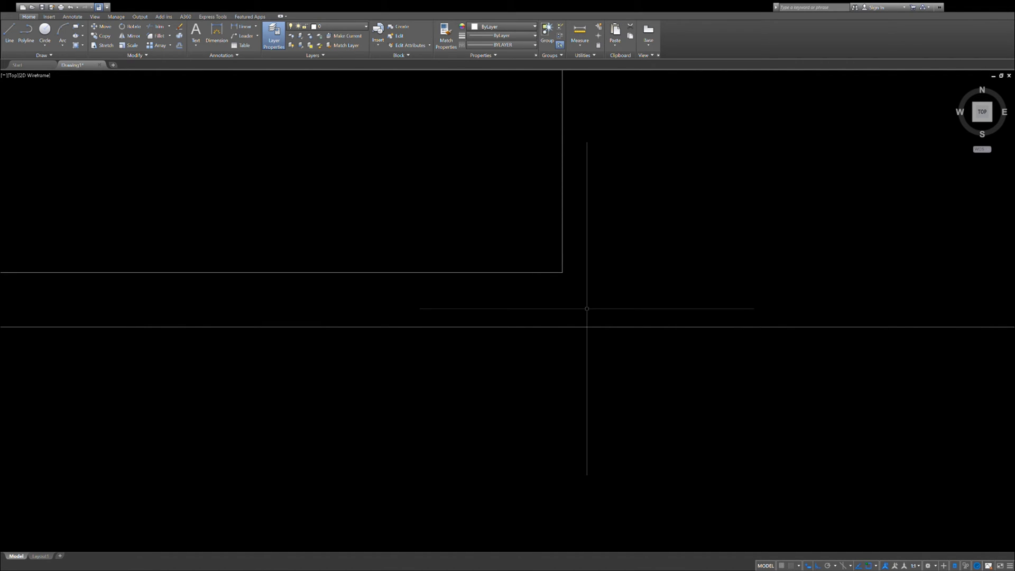
Step: Draw a vertical line from the rectangle's bottom-right corner down past the circle, and dimension the vertical gap between corner and circle
{"action": "left_click", "coordinate": [558, 272]}
{"action": "left_click", "coordinate": [626, 421]}
{"action": "key", "text": "Escape"}
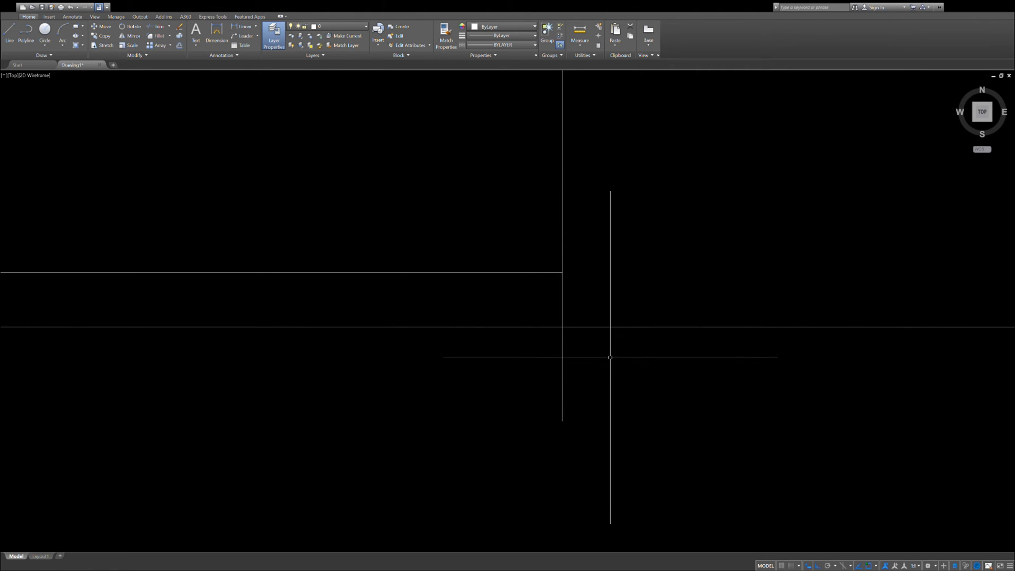
{"action": "key", "text": "space"}
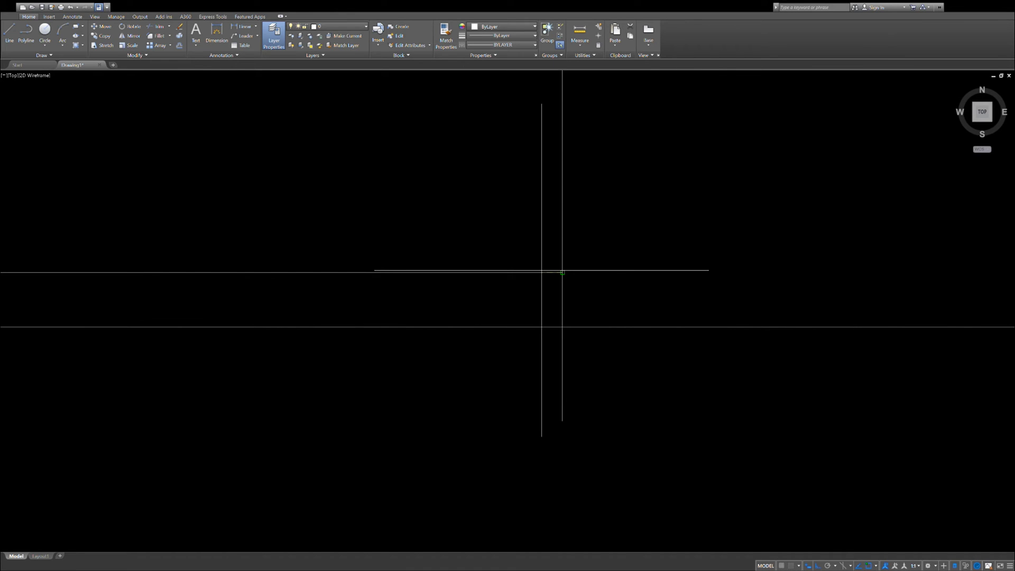
{"action": "left_click", "coordinate": [563, 327]}
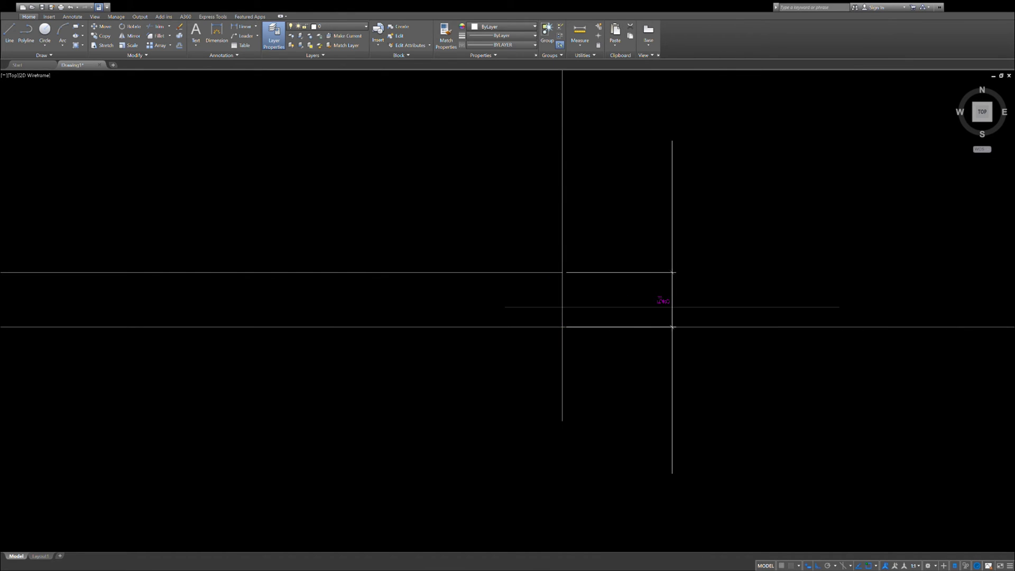
Step: Try a finer fractional precision on the gap dimension, and undo that change
{"action": "scroll", "coordinate": [669, 303], "scroll_direction": "up", "scroll_amount": 8}
{"action": "left_click", "coordinate": [657, 301]}
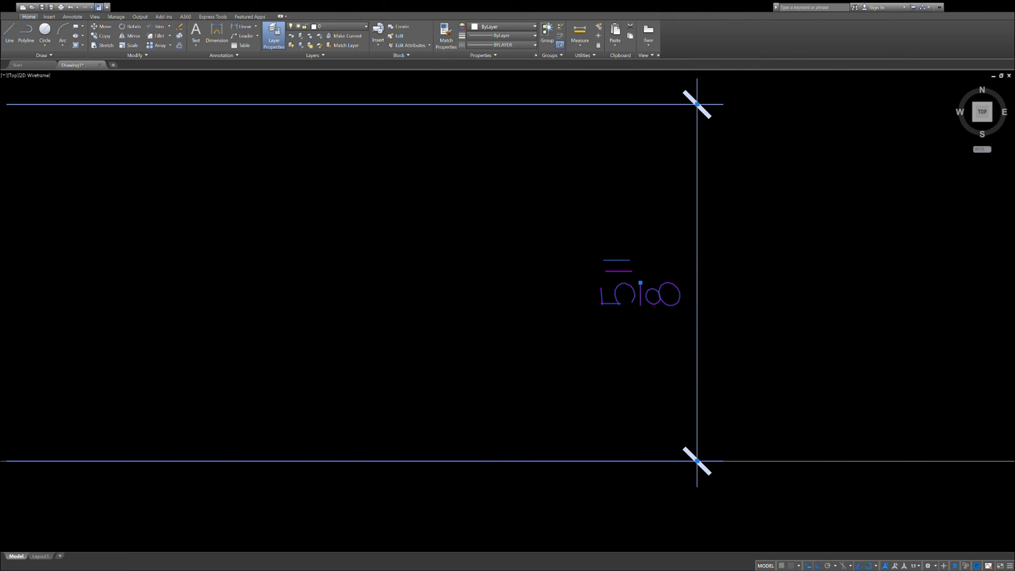
{"action": "key", "text": "Escape"}
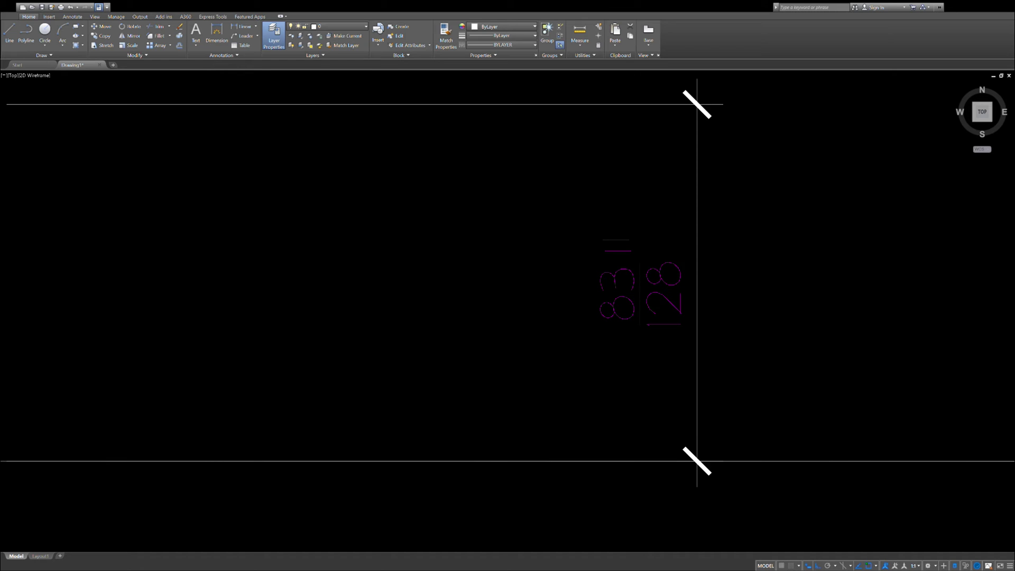
{"action": "key", "text": "ctrl+z"}
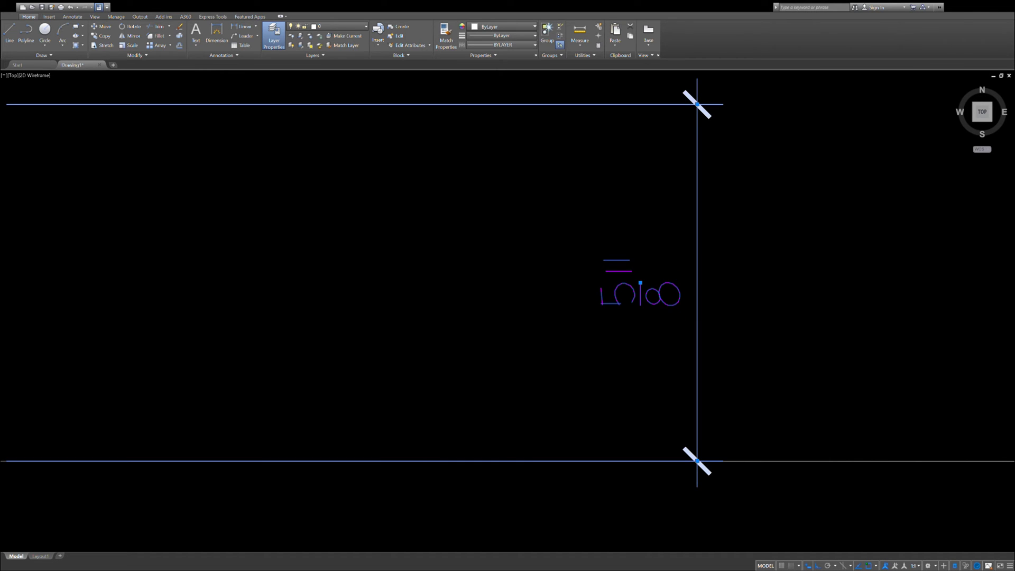
{"action": "key", "text": "Escape"}
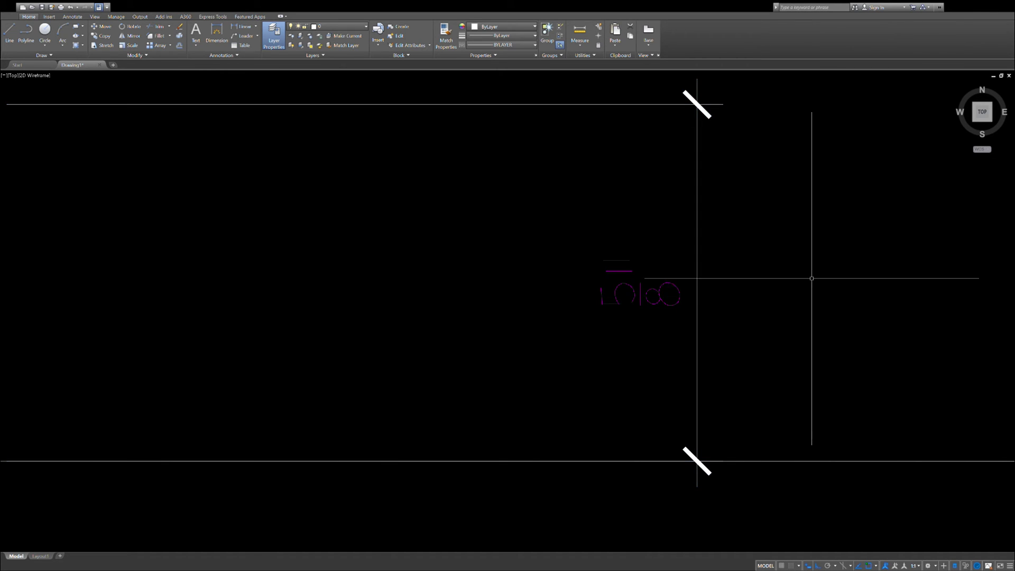
Step: Compare the rectangle's overall fit on the circle with the dimensioned gap at its right corner
{"action": "scroll", "coordinate": [803, 271], "scroll_direction": "down", "scroll_amount": 11}
{"action": "scroll", "coordinate": [828, 279], "scroll_direction": "down", "scroll_amount": 5}
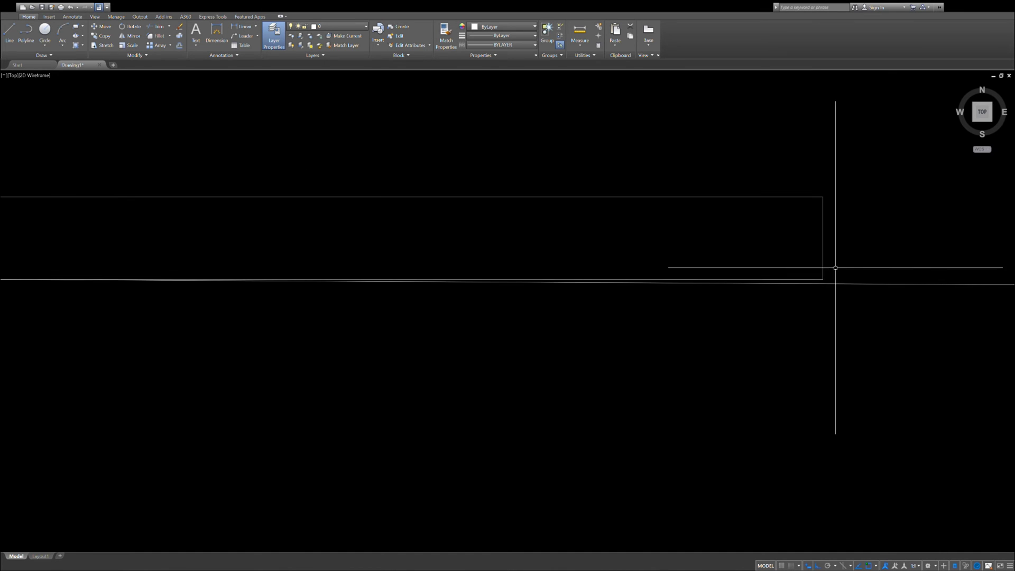
{"action": "scroll", "coordinate": [638, 272], "scroll_direction": "up", "scroll_amount": 2}
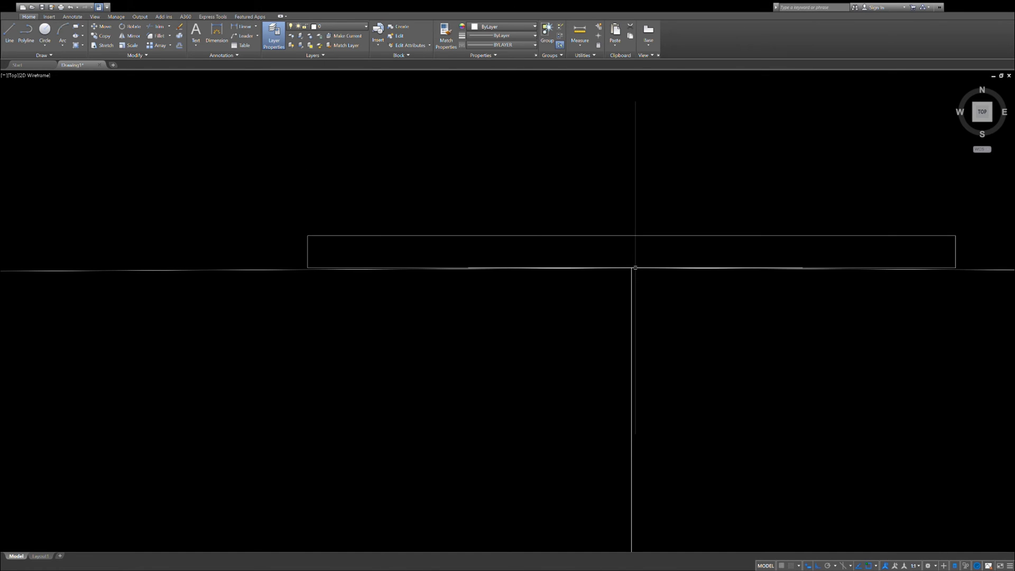
{"action": "scroll", "coordinate": [529, 274], "scroll_direction": "down", "scroll_amount": 4}
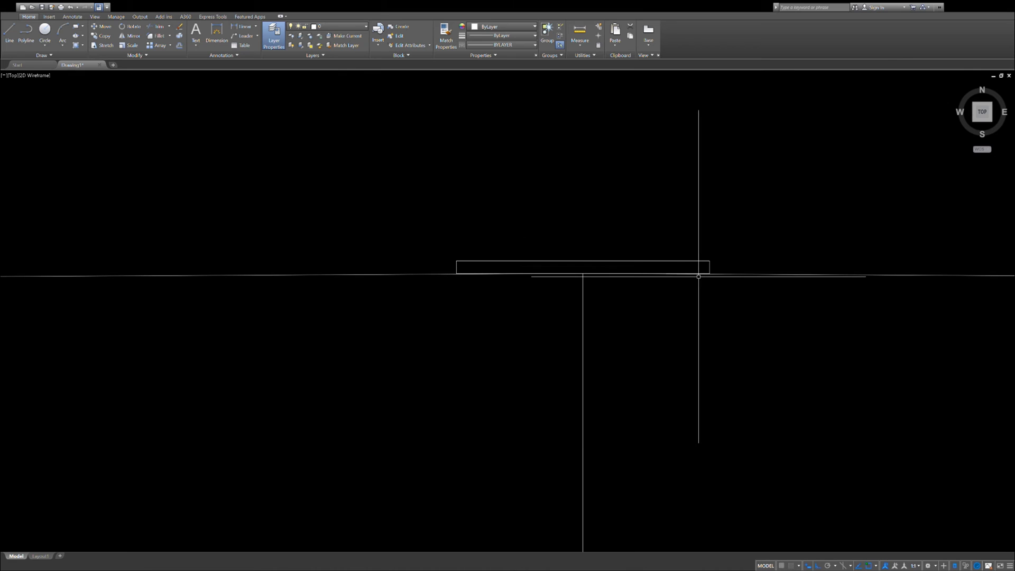
{"action": "scroll", "coordinate": [703, 275], "scroll_direction": "up", "scroll_amount": 4}
{"action": "scroll", "coordinate": [707, 275], "scroll_direction": "up", "scroll_amount": 6}
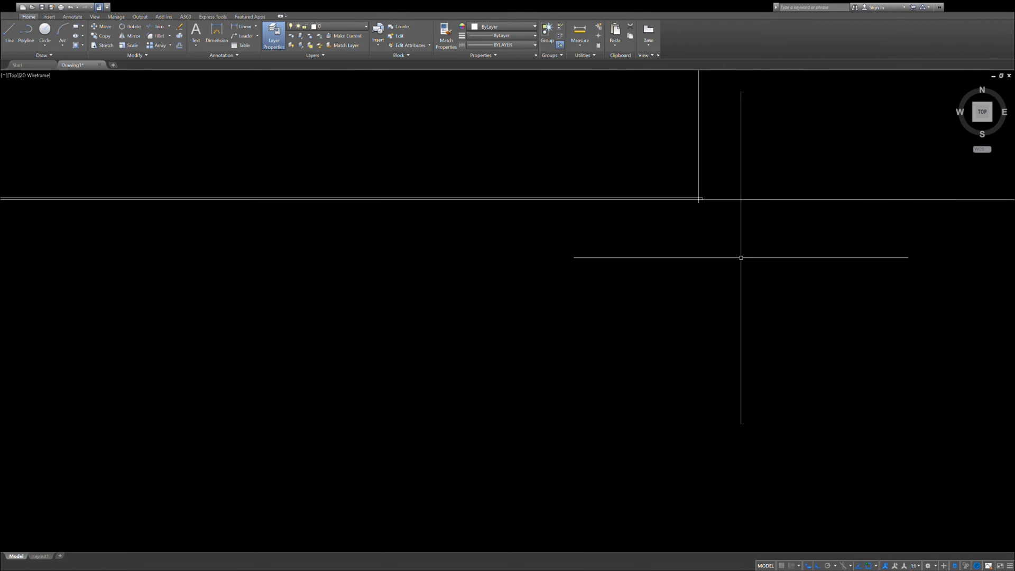
{"action": "scroll", "coordinate": [693, 201], "scroll_direction": "down", "scroll_amount": 3}
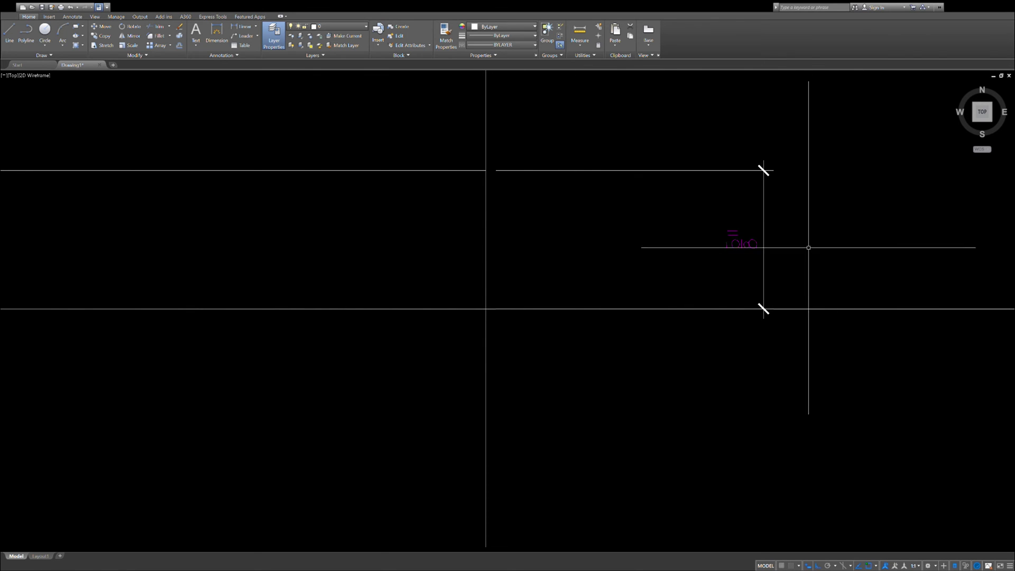
{"action": "scroll", "coordinate": [804, 258], "scroll_direction": "down", "scroll_amount": 8}
{"action": "scroll", "coordinate": [804, 261], "scroll_direction": "up", "scroll_amount": 8}
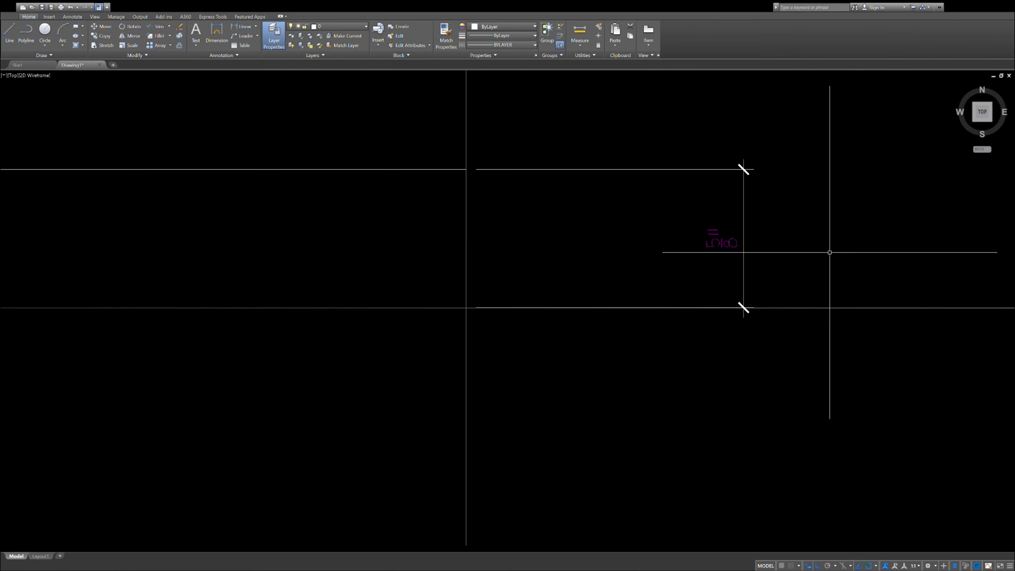
Step: Recheck the dimensioned gap at the rectangle's bottom-right corner against the rectangle's full length
{"action": "scroll", "coordinate": [828, 253], "scroll_direction": "down", "scroll_amount": 6}
{"action": "scroll", "coordinate": [819, 256], "scroll_direction": "up", "scroll_amount": 6}
{"action": "scroll", "coordinate": [765, 272], "scroll_direction": "down", "scroll_amount": 6}
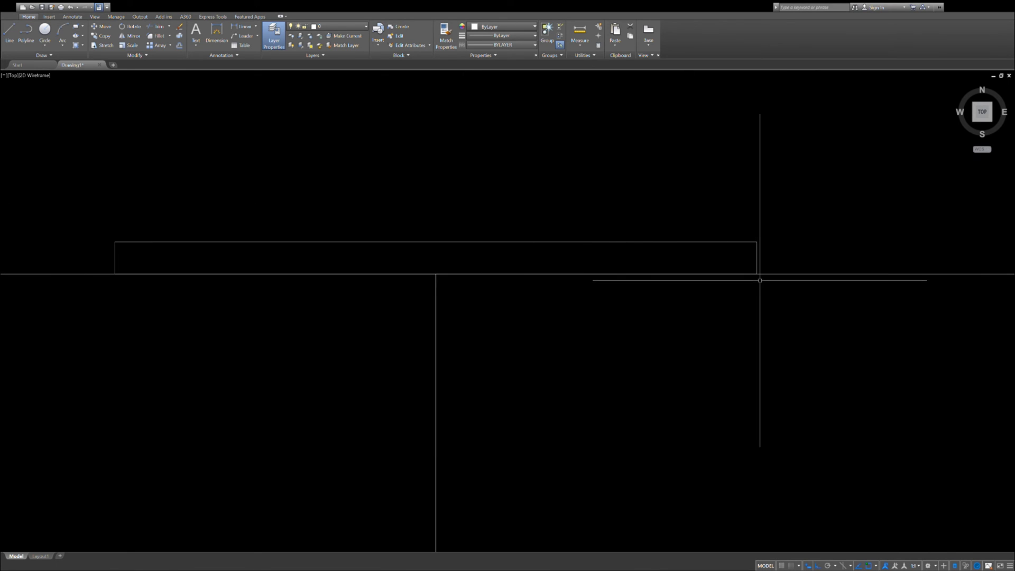
{"action": "scroll", "coordinate": [758, 274], "scroll_direction": "up", "scroll_amount": 8}
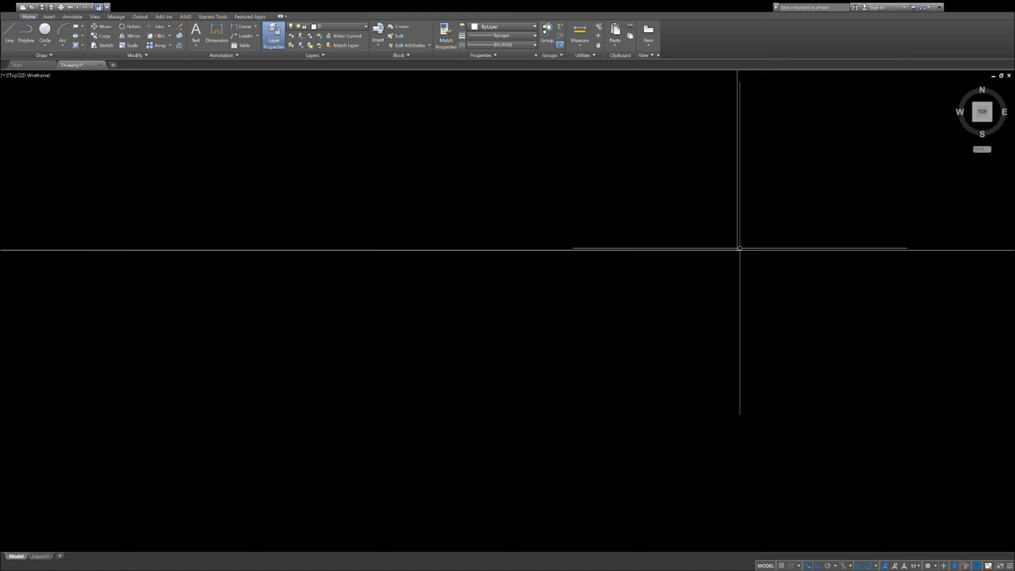
{"action": "scroll", "coordinate": [743, 247], "scroll_direction": "up", "scroll_amount": 10}
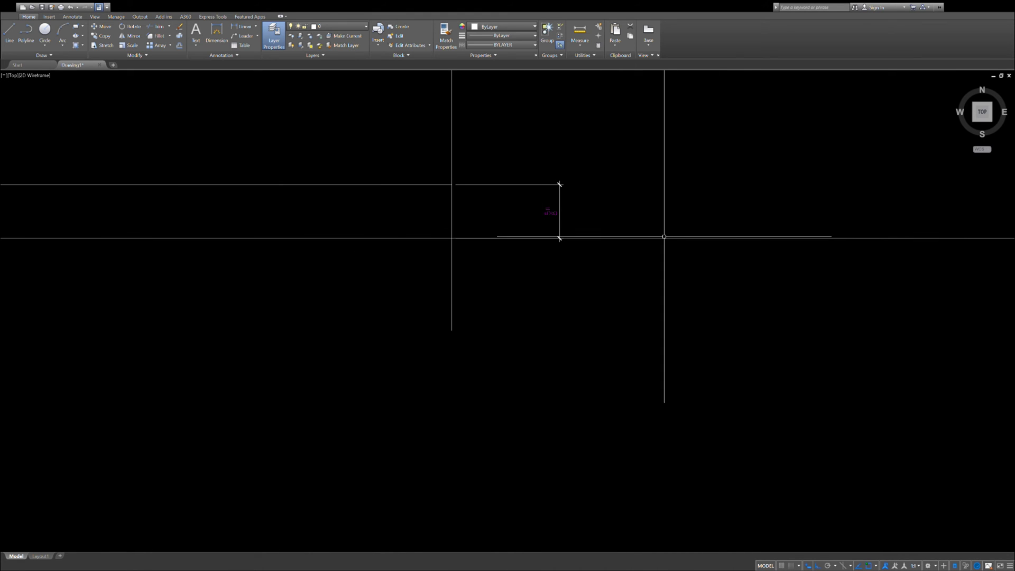
Step: Delete the gap dimension and the short vertical line at the rectangle's bottom-right corner
{"action": "scroll", "coordinate": [727, 265], "scroll_direction": "down", "scroll_amount": 6}
{"action": "left_click", "coordinate": [678, 249]}
{"action": "scroll", "coordinate": [656, 249], "scroll_direction": "up", "scroll_amount": 4}
{"action": "scroll", "coordinate": [648, 249], "scroll_direction": "up", "scroll_amount": 5}
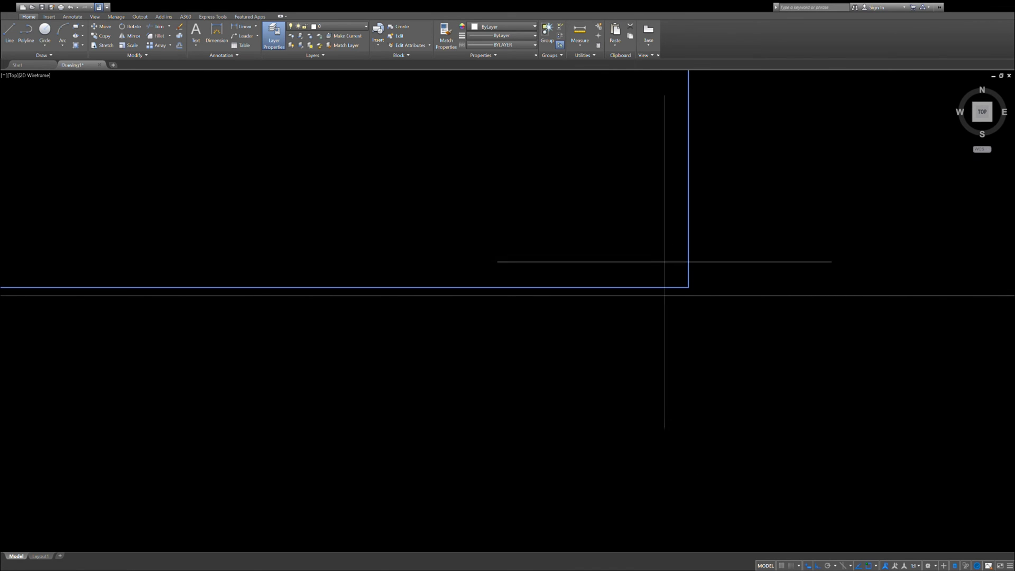
{"action": "key", "text": "Escape"}
Step: Move the rectangle by its bottom-right corner onto the upper end of the circle's vertical center line
{"action": "scroll", "coordinate": [613, 338], "scroll_direction": "down", "scroll_amount": 2}
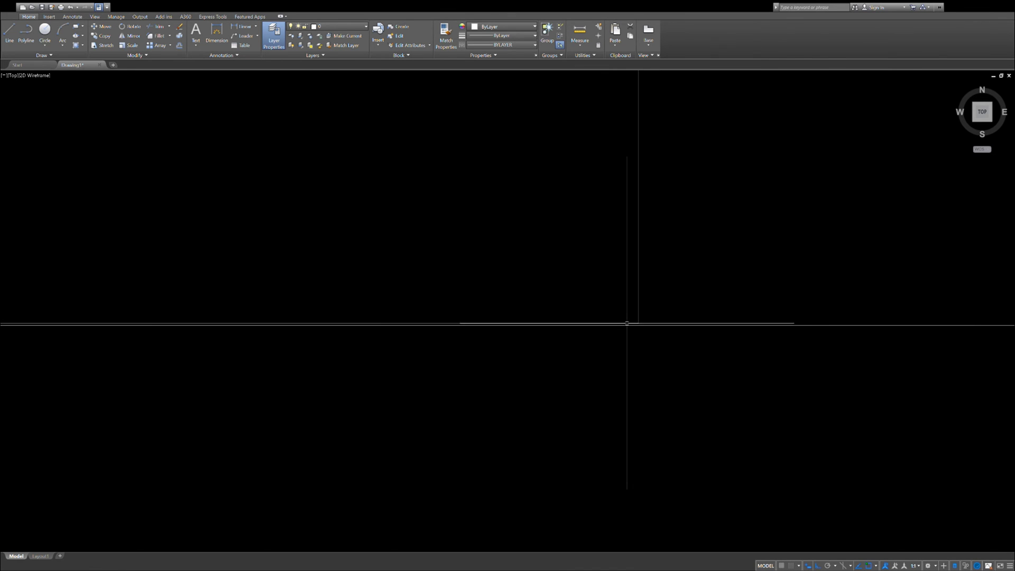
{"action": "scroll", "coordinate": [638, 267], "scroll_direction": "up", "scroll_amount": 1}
{"action": "scroll", "coordinate": [617, 261], "scroll_direction": "down", "scroll_amount": 3}
{"action": "scroll", "coordinate": [616, 256], "scroll_direction": "up", "scroll_amount": 1}
{"action": "middle_click_drag", "start_coordinate": [624, 214], "coordinate": [609, 248]}
{"action": "scroll", "coordinate": [610, 253], "scroll_direction": "down", "scroll_amount": 2}
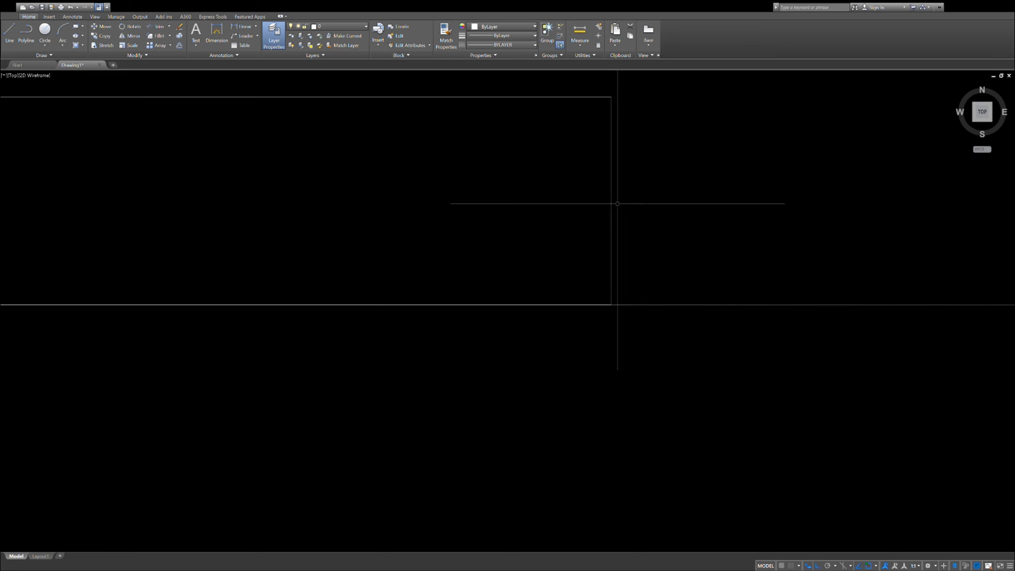
{"action": "left_click", "coordinate": [644, 182]}
{"action": "left_click", "coordinate": [569, 204]}
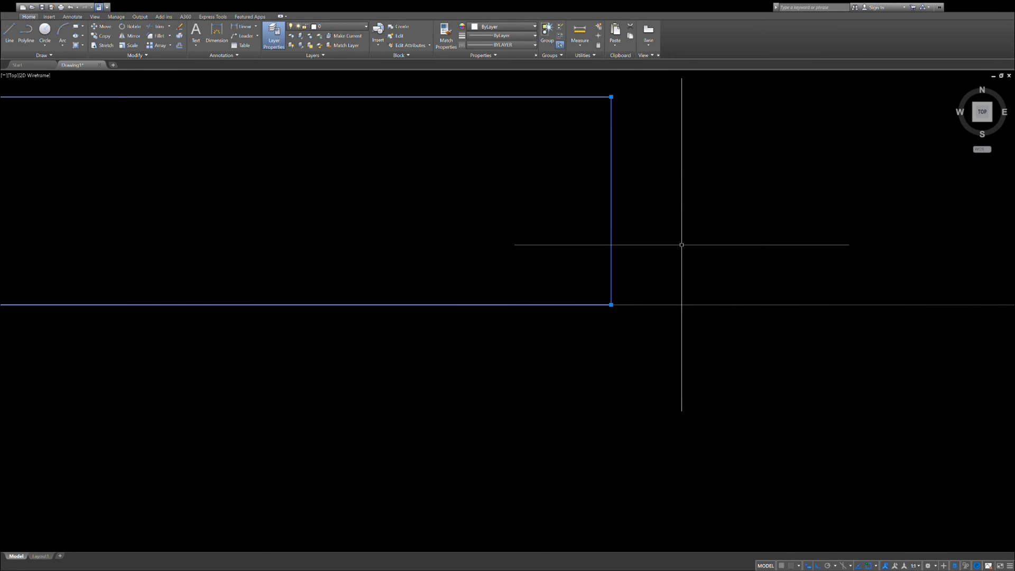
{"action": "left_click", "coordinate": [613, 270]}
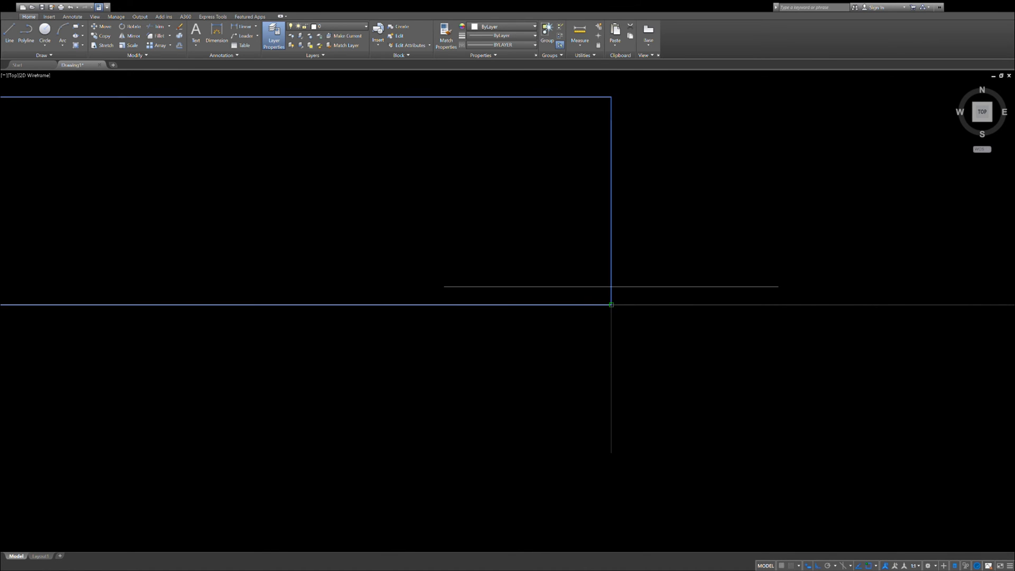
{"action": "left_click", "coordinate": [612, 288]}
{"action": "scroll", "coordinate": [716, 221], "scroll_direction": "down", "scroll_amount": 3}
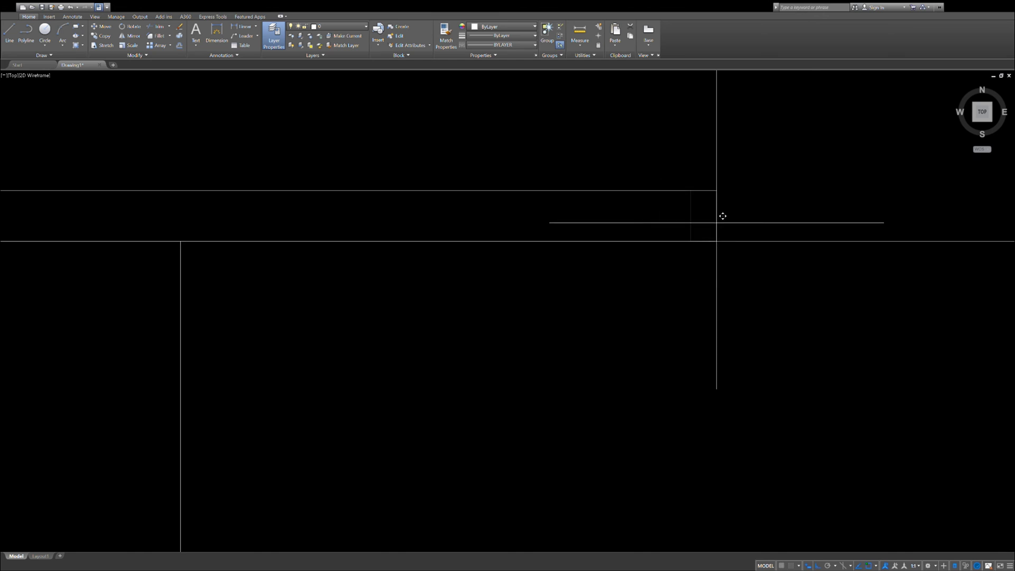
{"action": "left_click", "coordinate": [180, 263]}
{"action": "scroll", "coordinate": [702, 263], "scroll_direction": "down", "scroll_amount": 4}
Step: Draw a vertical line from the rectangle's bottom-left corner down past the circle, and dimension the vertical gap between corner and circle
{"action": "scroll", "coordinate": [626, 277], "scroll_direction": "up", "scroll_amount": 6}
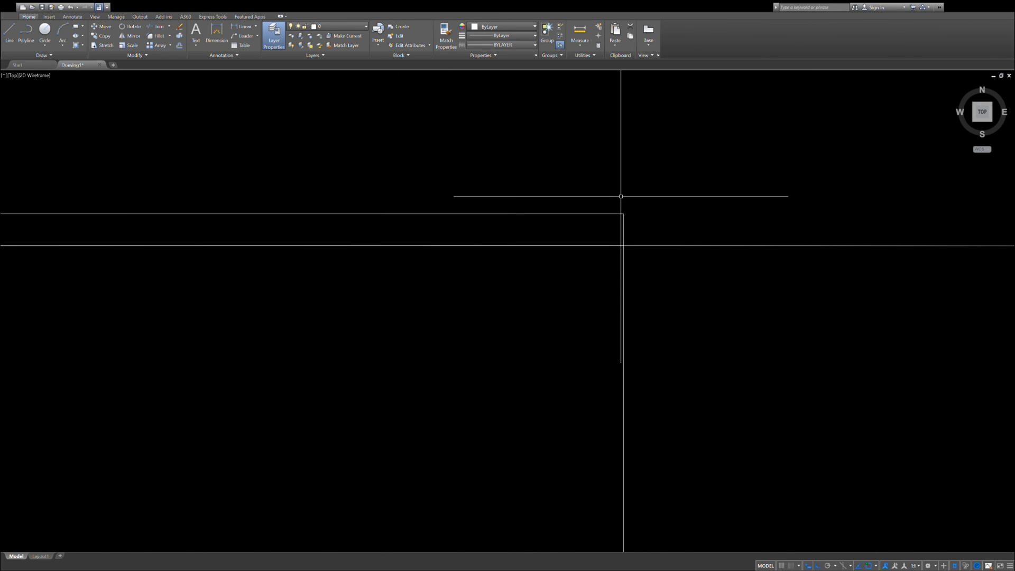
{"action": "scroll", "coordinate": [608, 156], "scroll_direction": "down", "scroll_amount": 6}
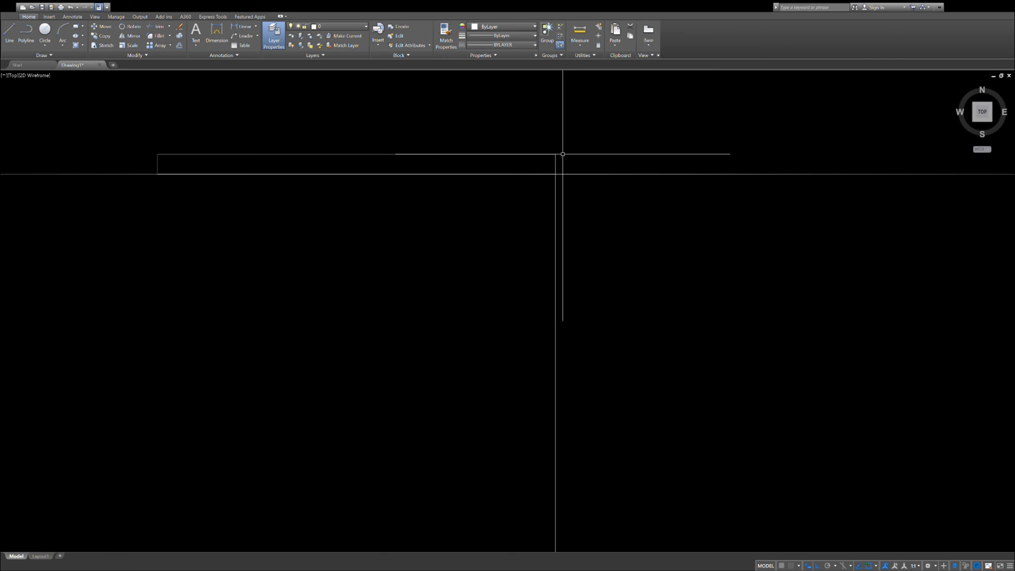
{"action": "scroll", "coordinate": [554, 121], "scroll_direction": "up", "scroll_amount": 8}
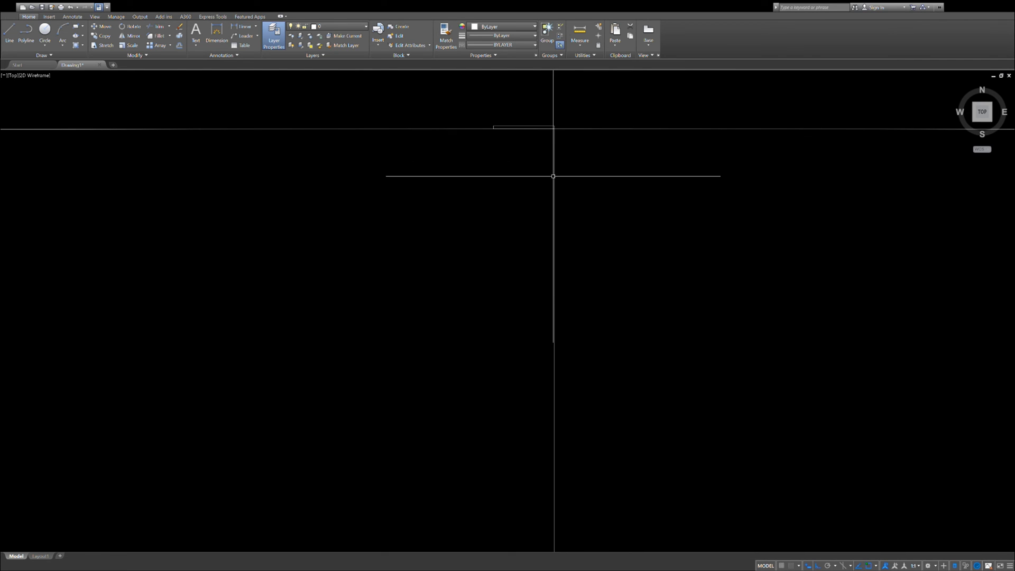
{"action": "scroll", "coordinate": [556, 216], "scroll_direction": "up", "scroll_amount": 8}
{"action": "scroll", "coordinate": [504, 270], "scroll_direction": "up", "scroll_amount": 8}
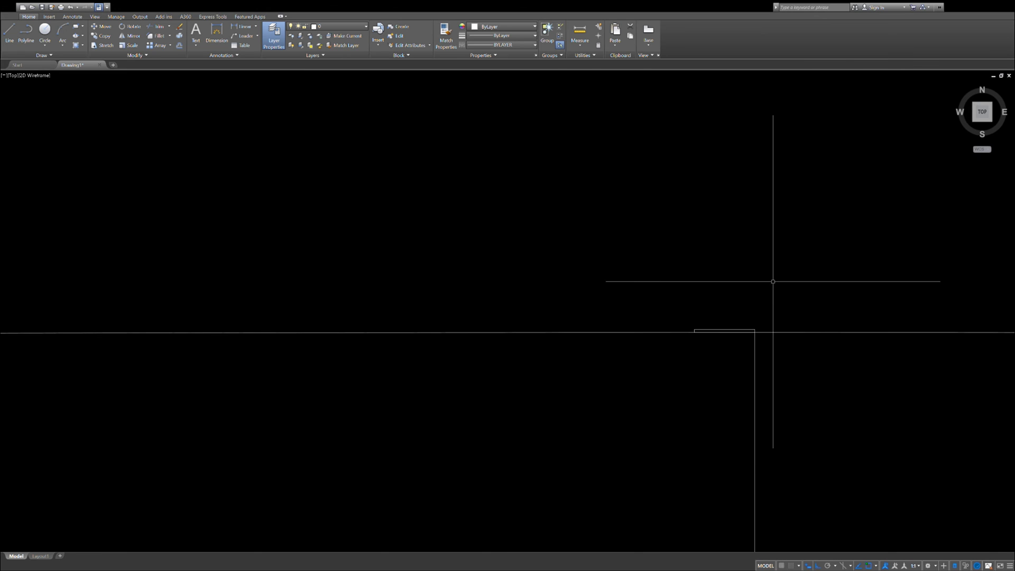
{"action": "scroll", "coordinate": [672, 238], "scroll_direction": "up", "scroll_amount": 6}
{"action": "scroll", "coordinate": [793, 259], "scroll_direction": "down", "scroll_amount": 8}
{"action": "scroll", "coordinate": [495, 259], "scroll_direction": "up", "scroll_amount": 4}
{"action": "scroll", "coordinate": [492, 267], "scroll_direction": "up", "scroll_amount": 5}
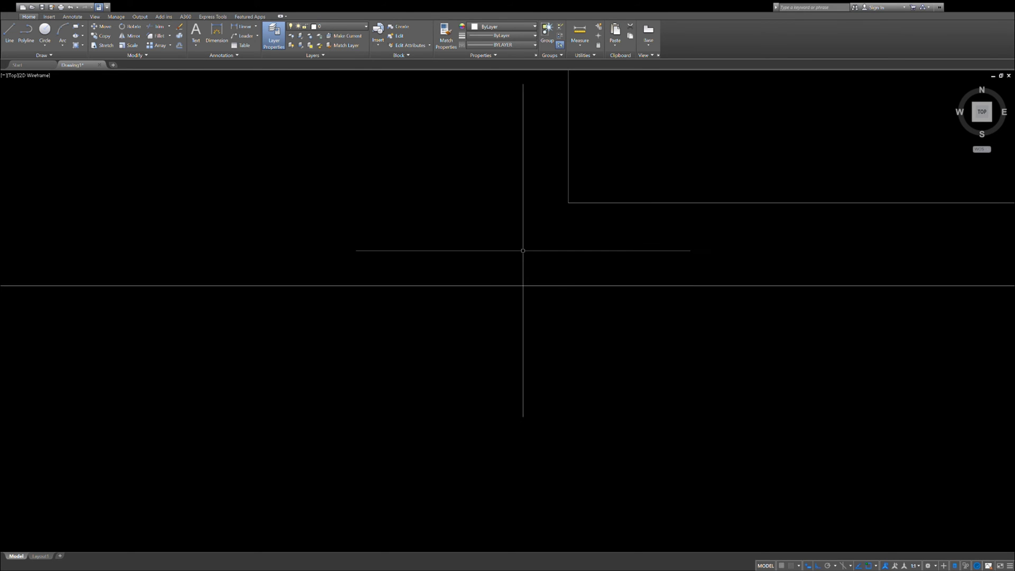
{"action": "left_click", "coordinate": [569, 202]}
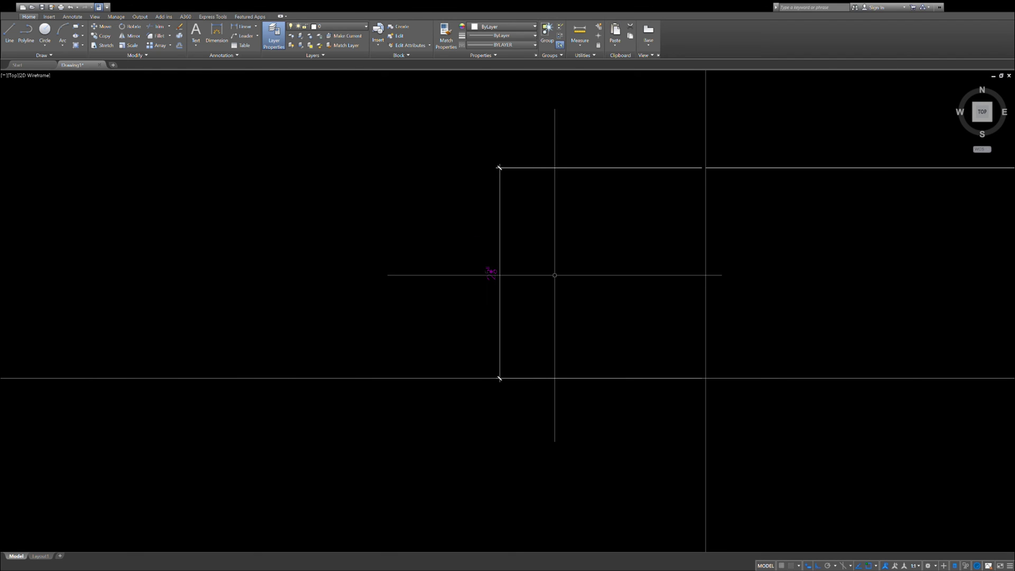
Step: Read the gap dimension at the rectangle's left end and compare it with the rectangle's full length
{"action": "scroll", "coordinate": [429, 272], "scroll_direction": "down", "scroll_amount": 8}
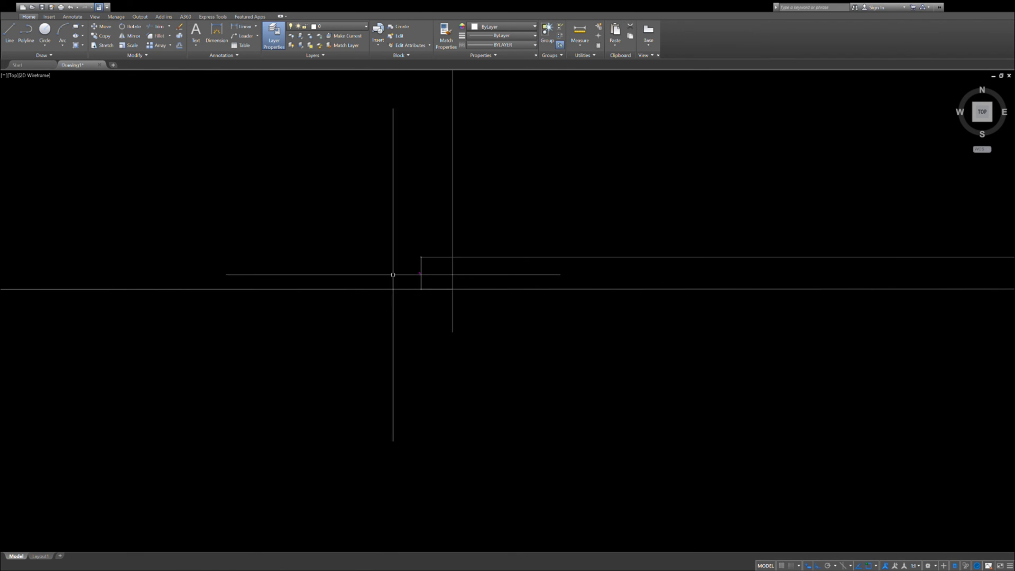
{"action": "scroll", "coordinate": [392, 288], "scroll_direction": "up", "scroll_amount": 6}
{"action": "scroll", "coordinate": [386, 300], "scroll_direction": "up", "scroll_amount": 6}
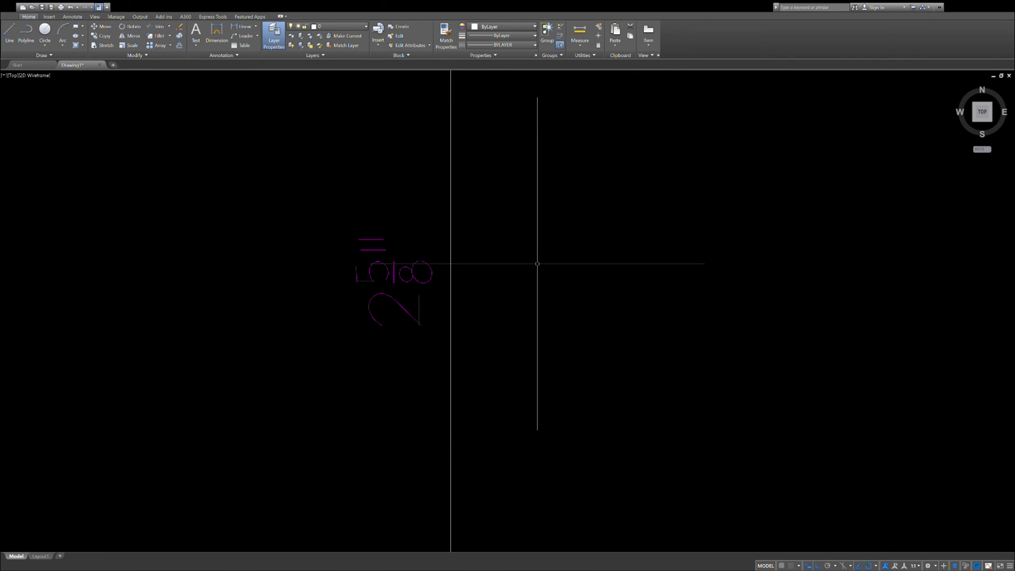
{"action": "scroll", "coordinate": [423, 264], "scroll_direction": "down", "scroll_amount": 6}
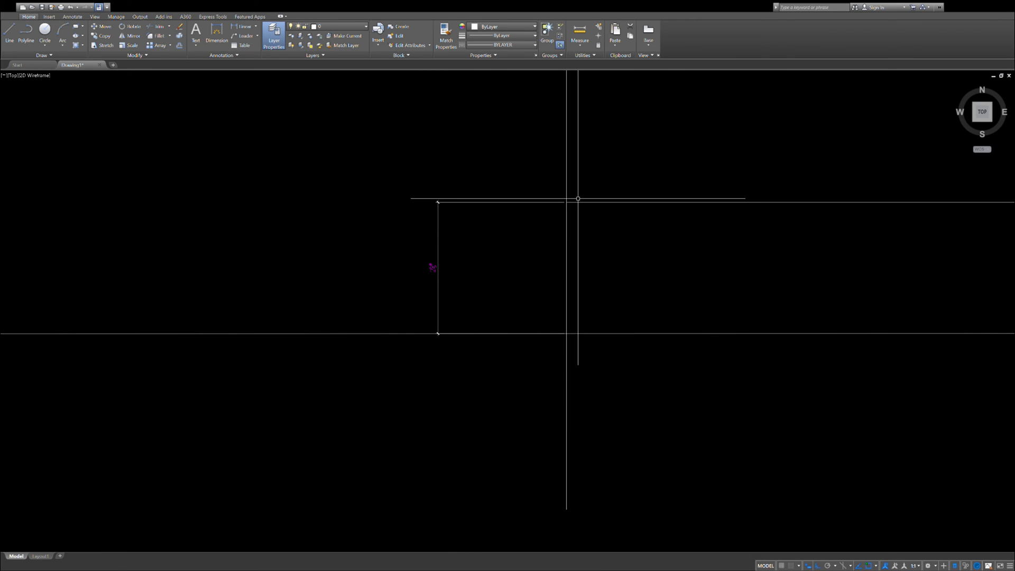
{"action": "scroll", "coordinate": [424, 271], "scroll_direction": "down", "scroll_amount": 8}
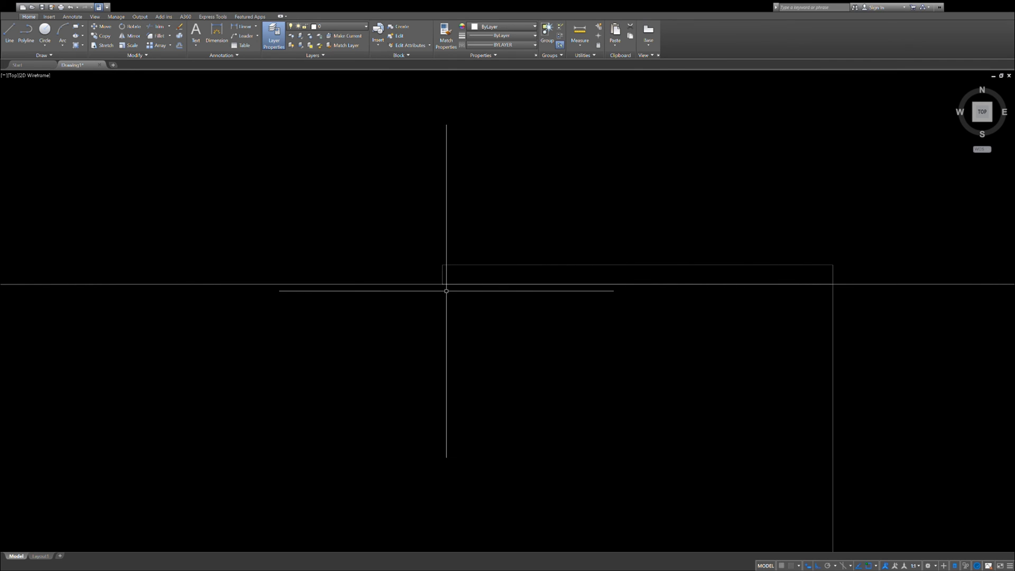
{"action": "scroll", "coordinate": [445, 286], "scroll_direction": "up", "scroll_amount": 6}
{"action": "scroll", "coordinate": [402, 275], "scroll_direction": "up", "scroll_amount": 5}
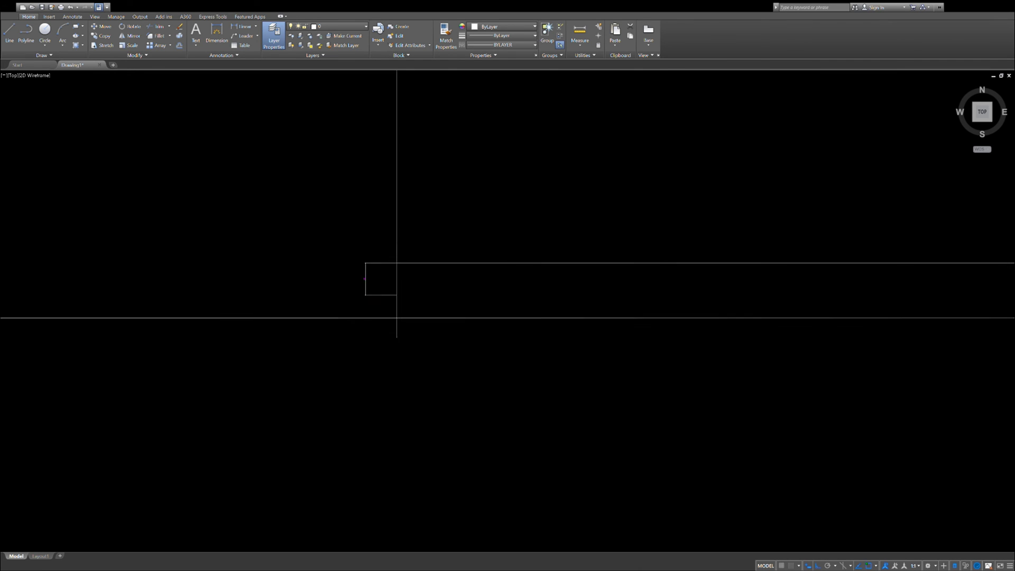
{"action": "scroll", "coordinate": [385, 294], "scroll_direction": "up", "scroll_amount": 4}
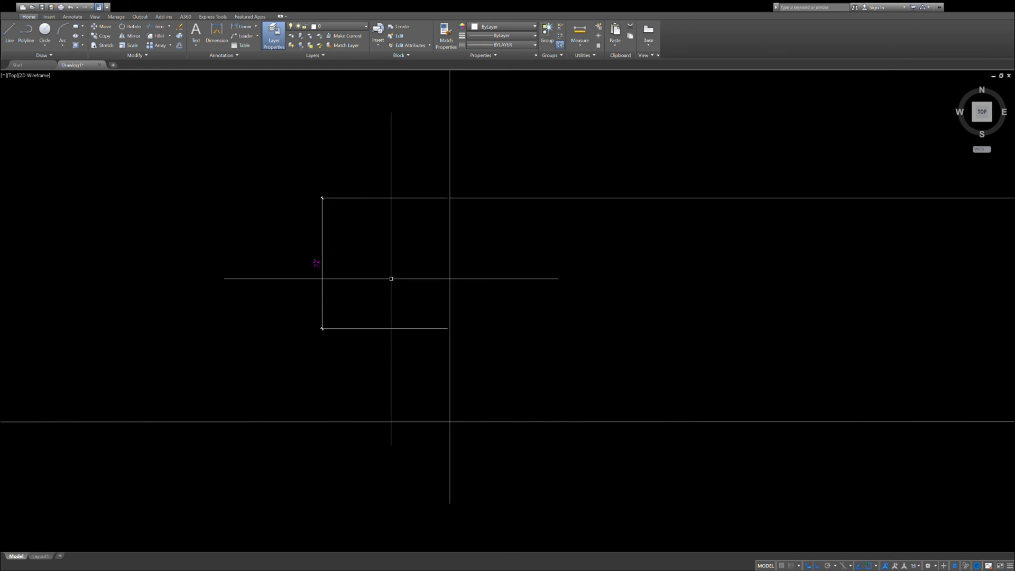
Step: Delete the gap dimension and the short vertical line at the rectangle's bottom-left corner
{"action": "scroll", "coordinate": [363, 271], "scroll_direction": "up", "scroll_amount": 2}
{"action": "scroll", "coordinate": [378, 320], "scroll_direction": "down", "scroll_amount": 6}
{"action": "scroll", "coordinate": [381, 312], "scroll_direction": "up", "scroll_amount": 3}
{"action": "left_click", "coordinate": [445, 314]}
{"action": "left_click_drag", "start_coordinate": [359, 312], "coordinate": [468, 328]}
{"action": "key", "text": "Delete"}
Step: Examine the gap between the rectangle's bottom-left corner and the circle
{"action": "scroll", "coordinate": [412, 311], "scroll_direction": "down", "scroll_amount": 12}
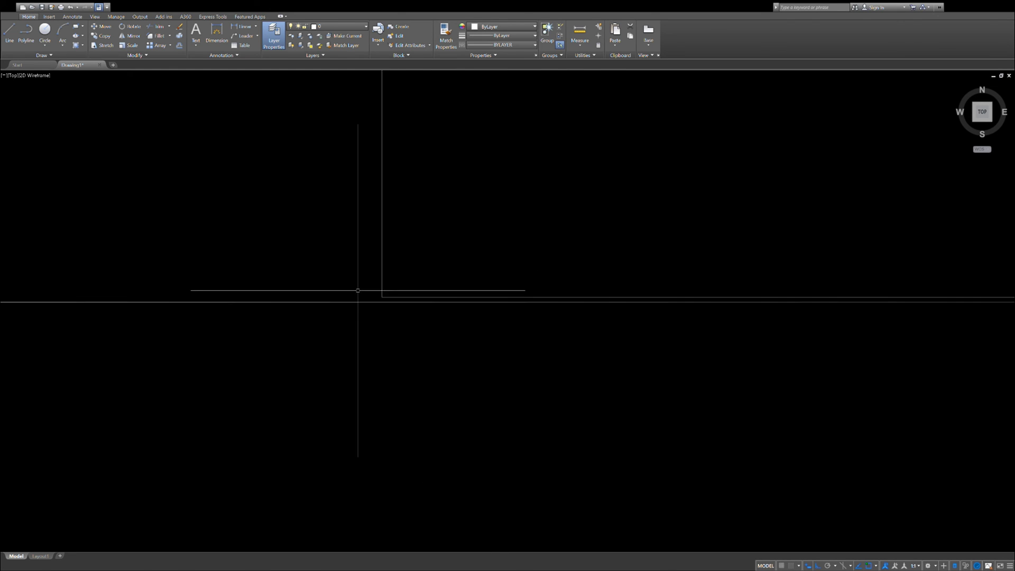
{"action": "scroll", "coordinate": [367, 294], "scroll_direction": "up", "scroll_amount": 12}
{"action": "scroll", "coordinate": [328, 225], "scroll_direction": "down", "scroll_amount": 8}
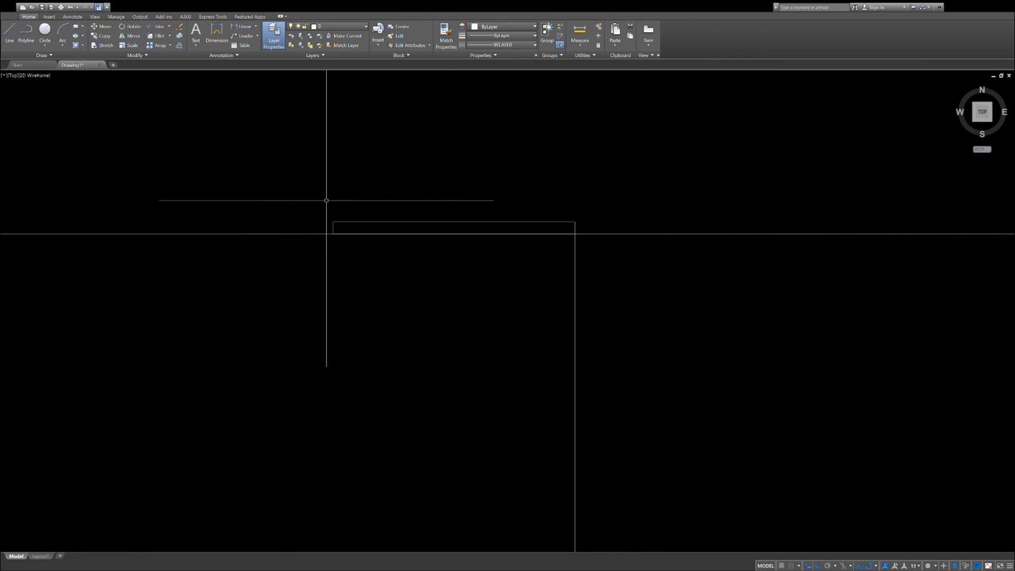
{"action": "scroll", "coordinate": [424, 221], "scroll_direction": "up", "scroll_amount": 4}
{"action": "left_click", "coordinate": [563, 254]}
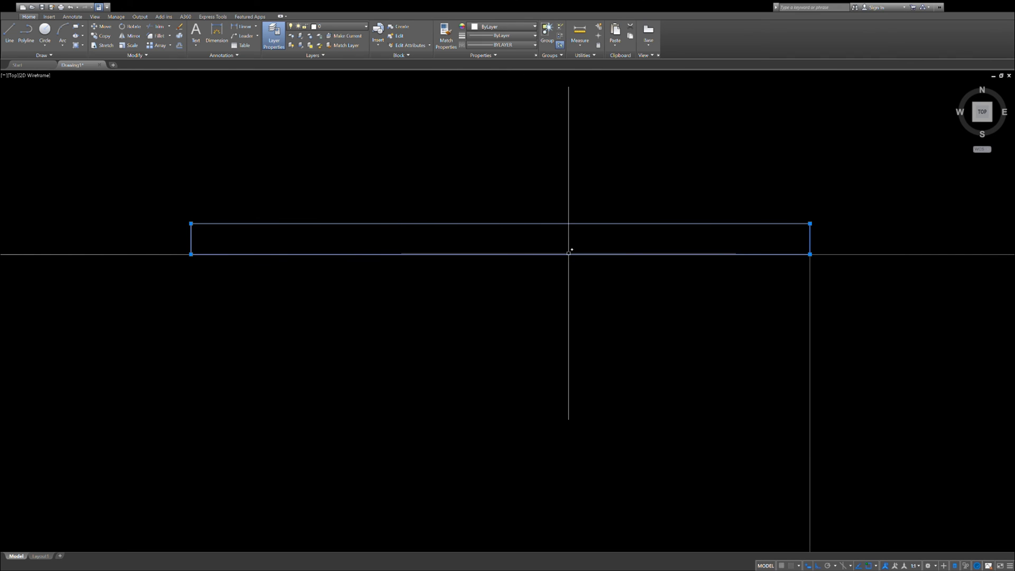
{"action": "key", "text": "Escape"}
{"action": "scroll", "coordinate": [193, 252], "scroll_direction": "up", "scroll_amount": 8}
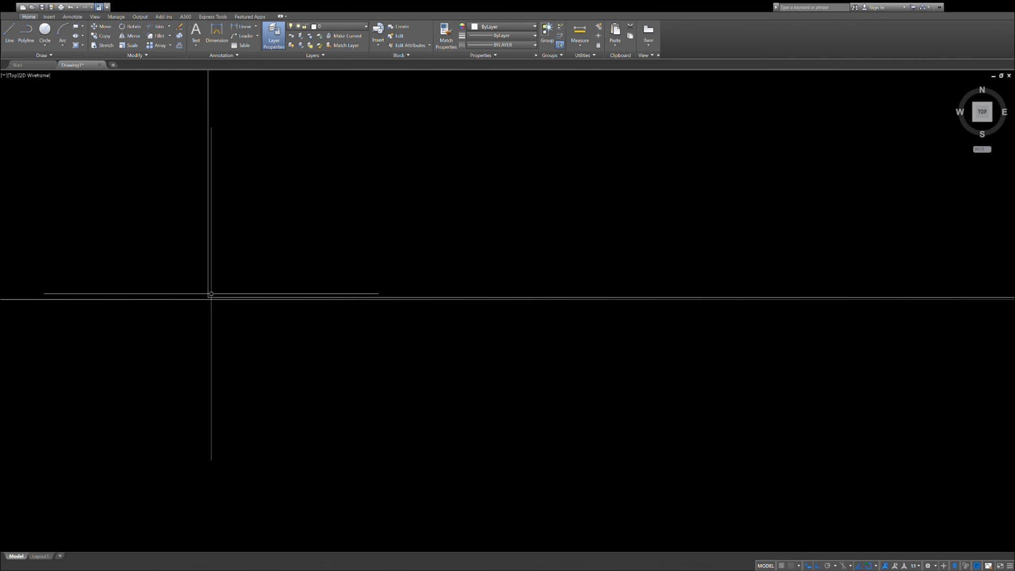
Step: Compare the rectangle's full length with the circle's curvature around the vertical center line
{"action": "scroll", "coordinate": [397, 244], "scroll_direction": "down", "scroll_amount": 5}
{"action": "scroll", "coordinate": [423, 241], "scroll_direction": "down", "scroll_amount": 6}
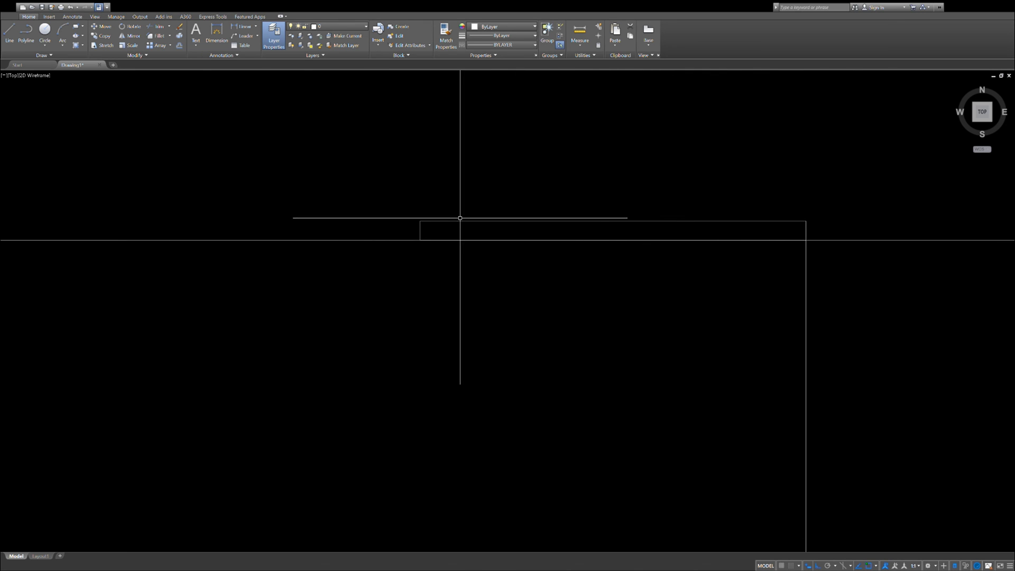
{"action": "scroll", "coordinate": [456, 241], "scroll_direction": "down", "scroll_amount": 10}
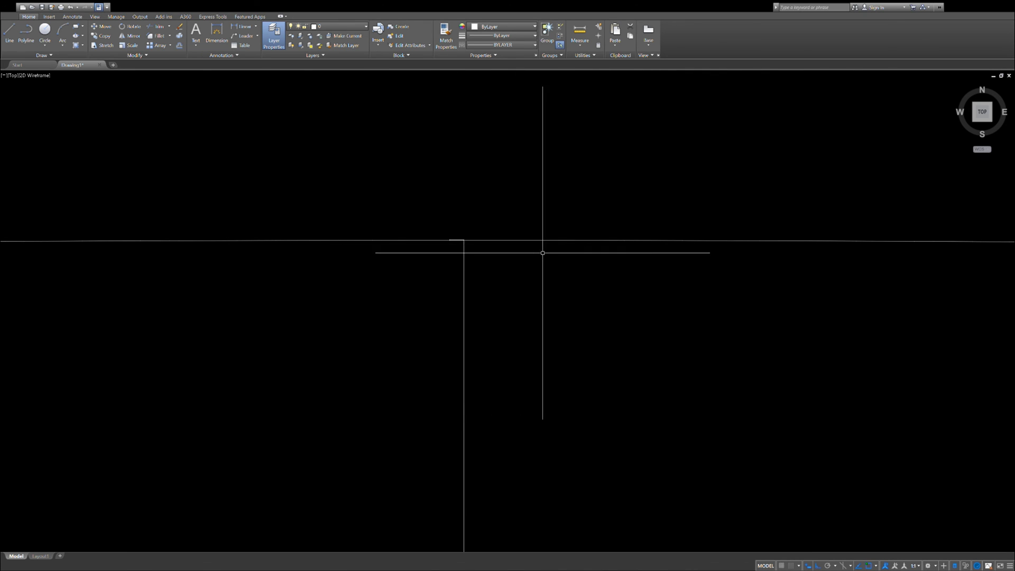
{"action": "scroll", "coordinate": [457, 240], "scroll_direction": "up", "scroll_amount": 4}
{"action": "scroll", "coordinate": [457, 240], "scroll_direction": "up", "scroll_amount": 10}
{"action": "scroll", "coordinate": [460, 244], "scroll_direction": "down", "scroll_amount": 4}
{"action": "scroll", "coordinate": [463, 246], "scroll_direction": "up", "scroll_amount": 2}
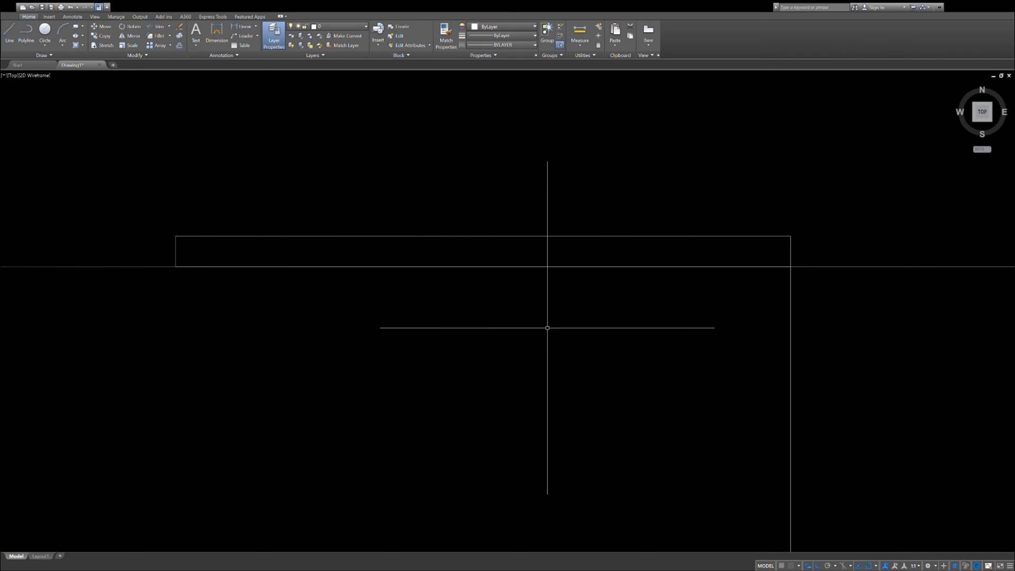
{"action": "scroll", "coordinate": [605, 289], "scroll_direction": "down", "scroll_amount": 3}
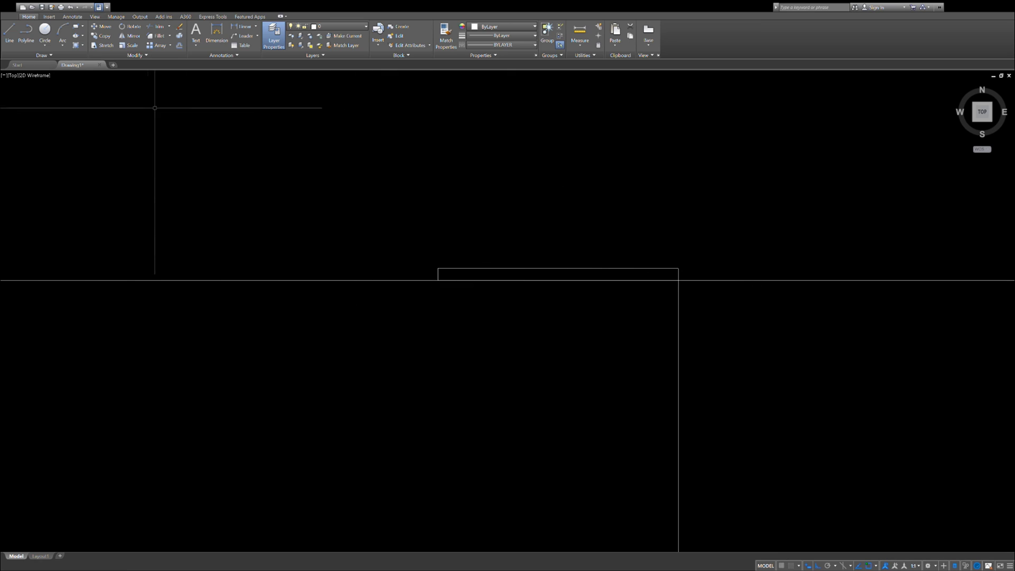